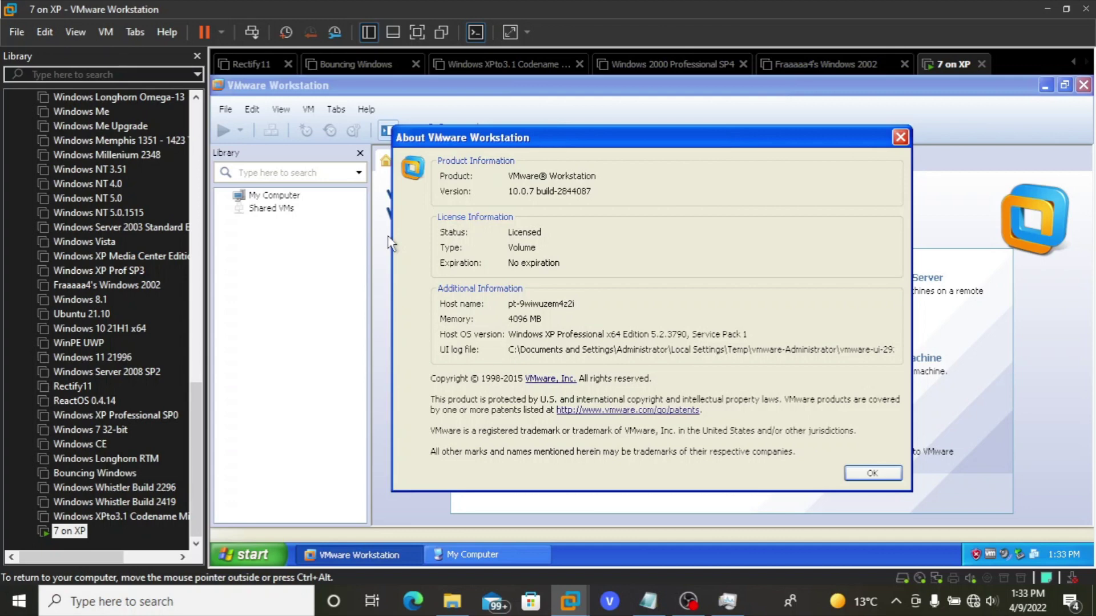
- Close the About dialog, toggle the guest's full-screen view and restore it, then begin a new virtual machine
left_click(900, 138)
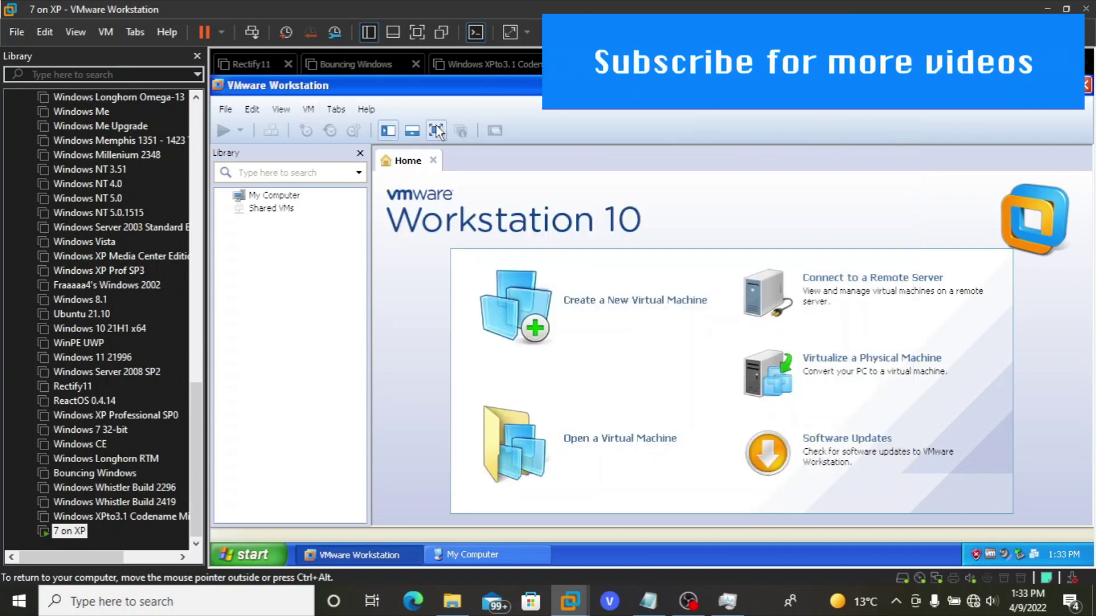
left_click(417, 32)
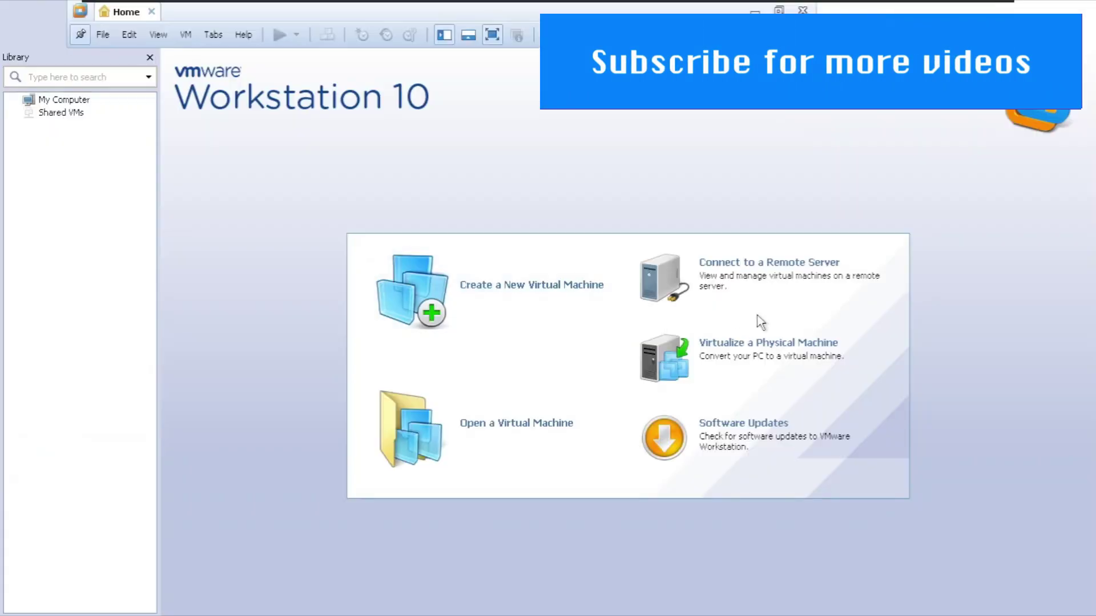
key("ctrl+alt+Return")
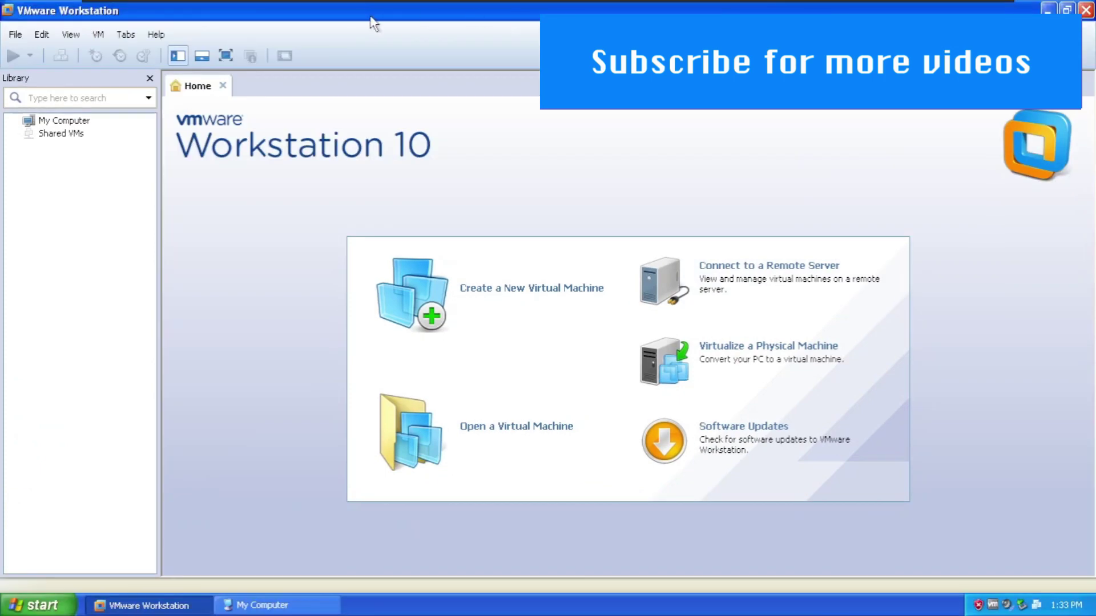
left_click(225, 51)
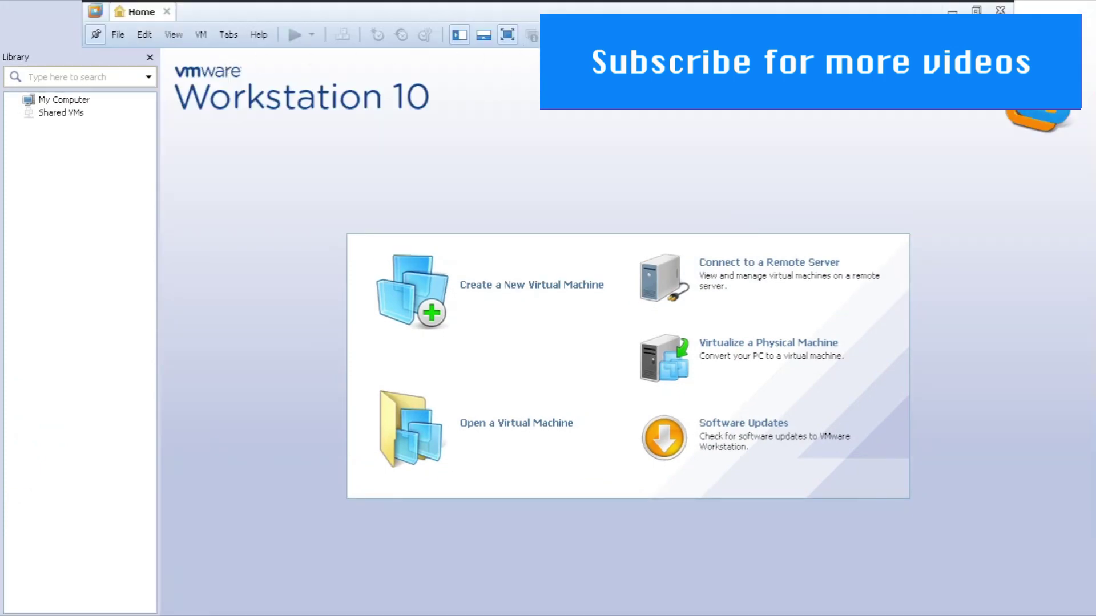
left_click(976, 10)
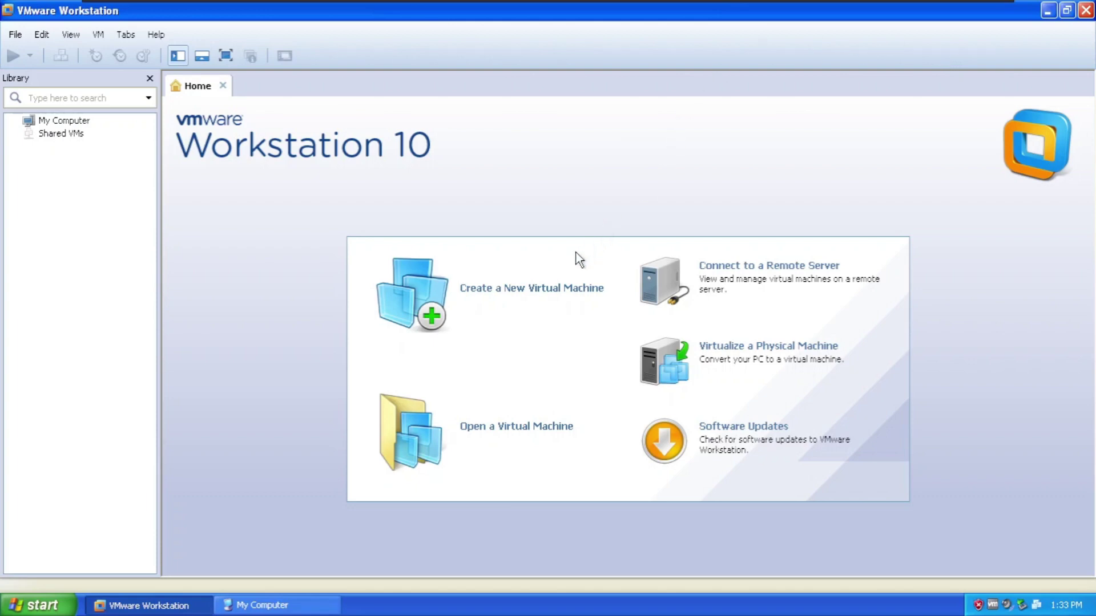
left_click(557, 292)
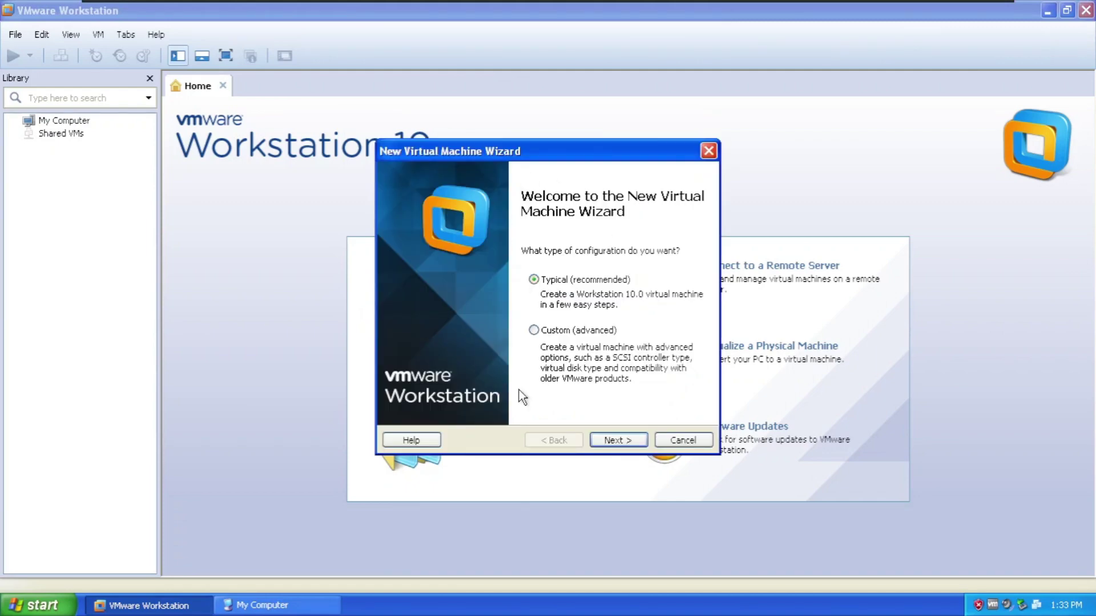
- Choose the Typical configuration, install the OS later, and set the guest version to Windows 7
left_click(618, 439)
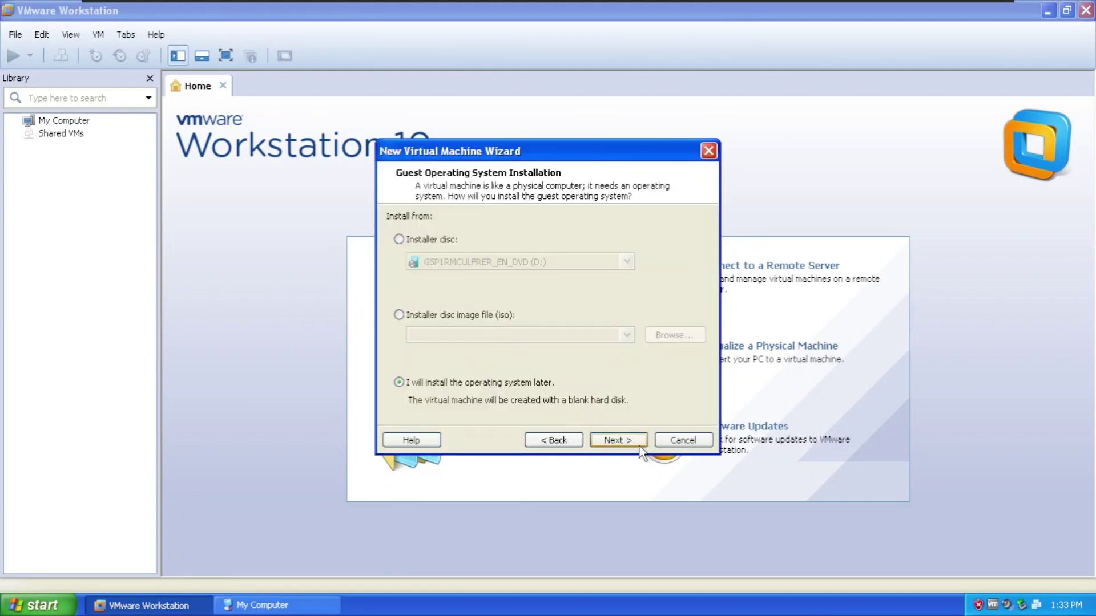
left_click(621, 441)
left_click(405, 342)
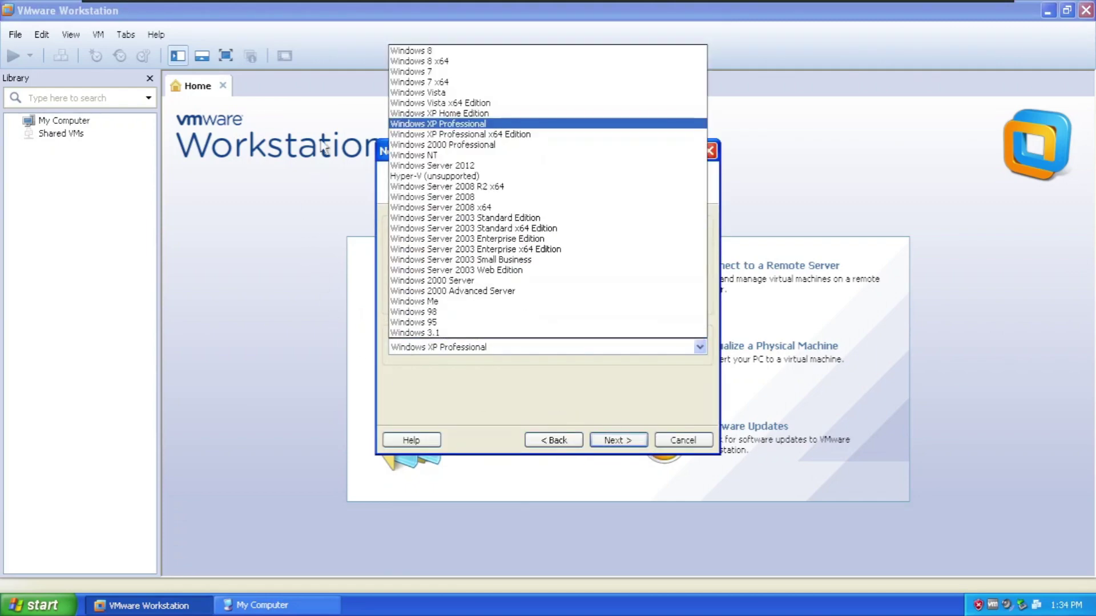
left_click(413, 73)
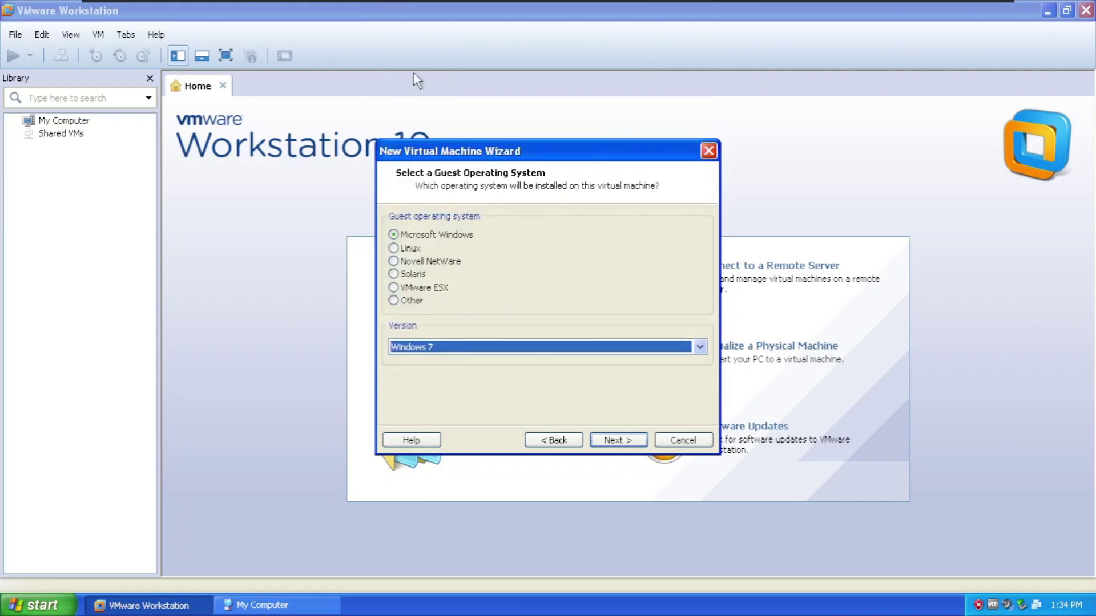
left_click(615, 441)
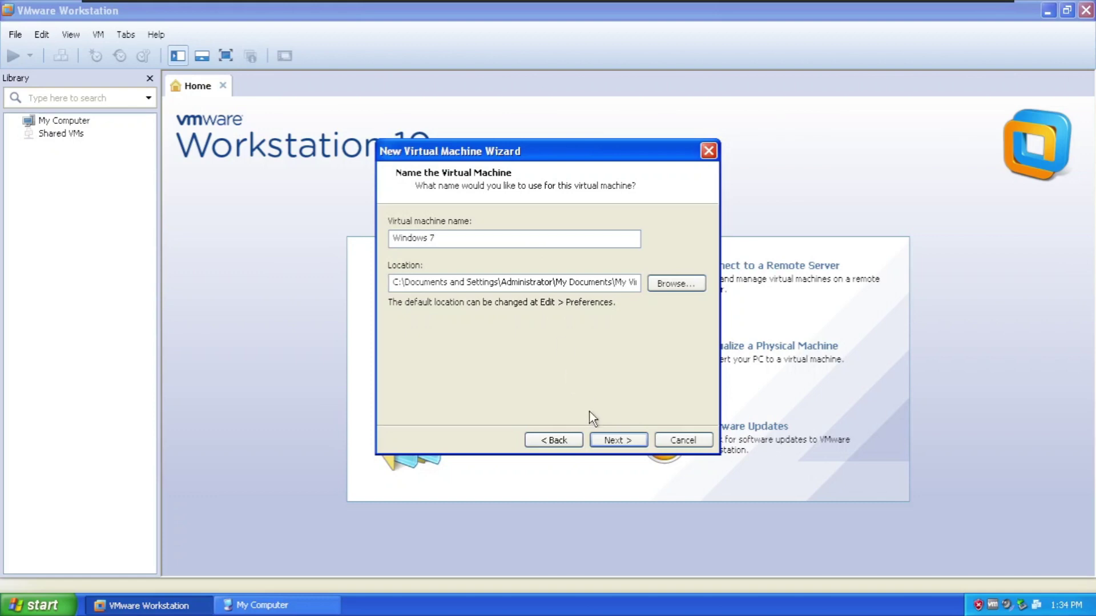
- Keep the name 'Windows 7', set a 12.0 GB single-file disk, and open My Computer on the host
left_click(616, 441)
left_click(478, 315)
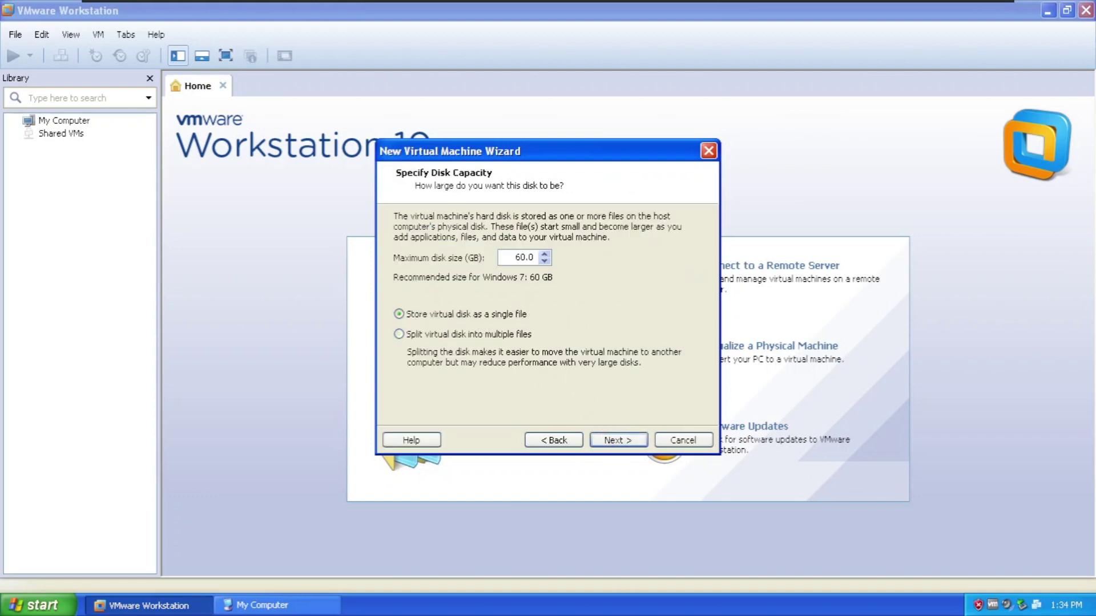
left_click_drag(516, 258, 530, 257)
type("12.0")
left_click(49, 593)
left_click(217, 366)
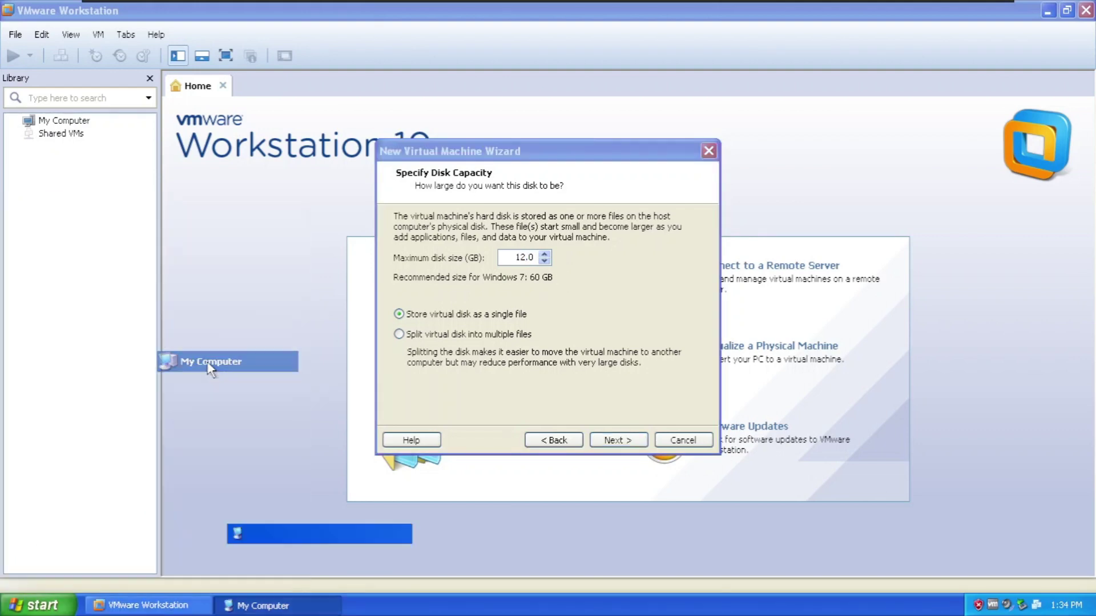
- Confirm Local Disk (C:) has 10.6 GB free, then minimize My Computer
left_click(502, 222)
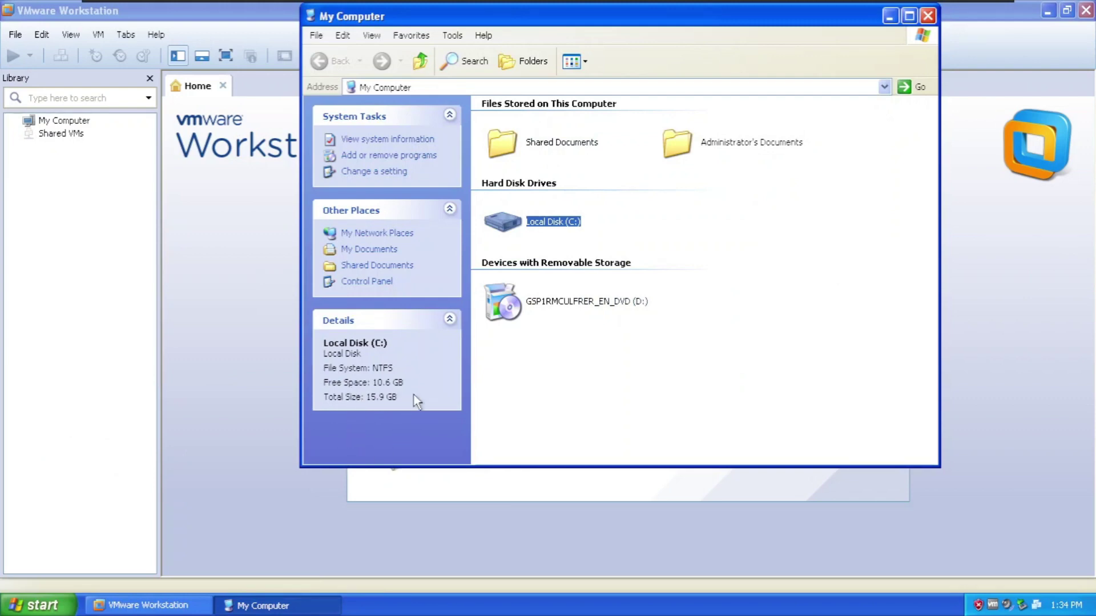
left_click(890, 16)
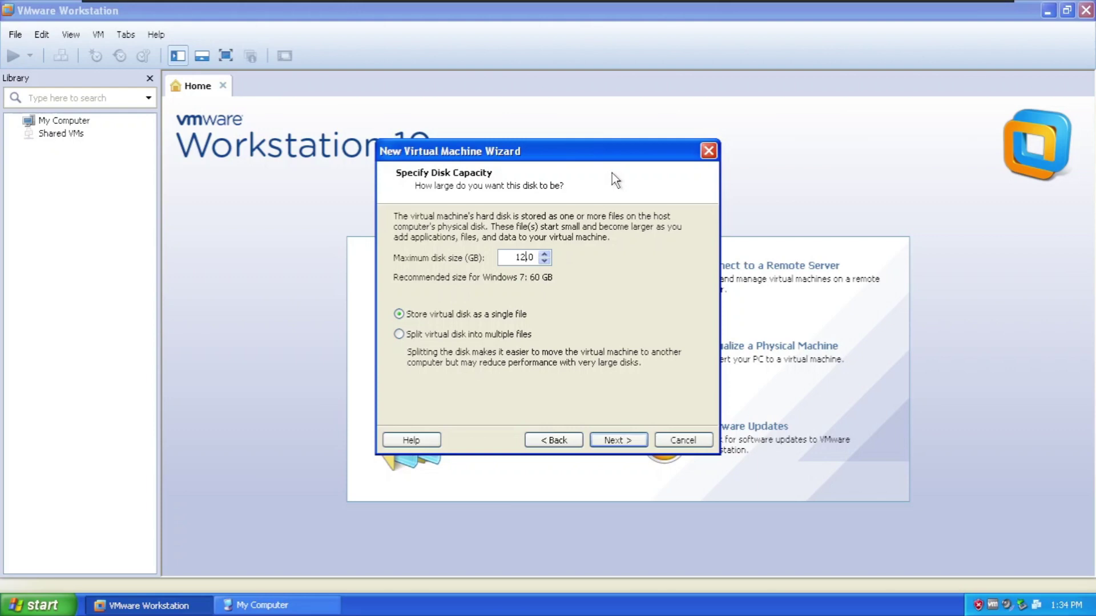
- Finish creating the Windows 7 VM and set its memory to 2 GB (2048 MB)
left_click(622, 441)
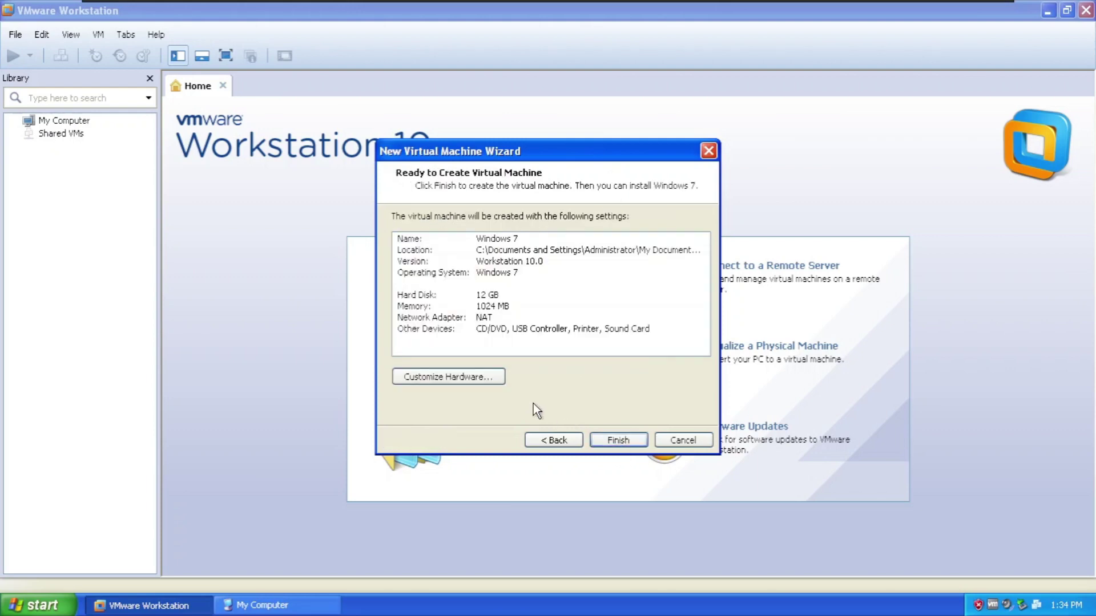
left_click(613, 440)
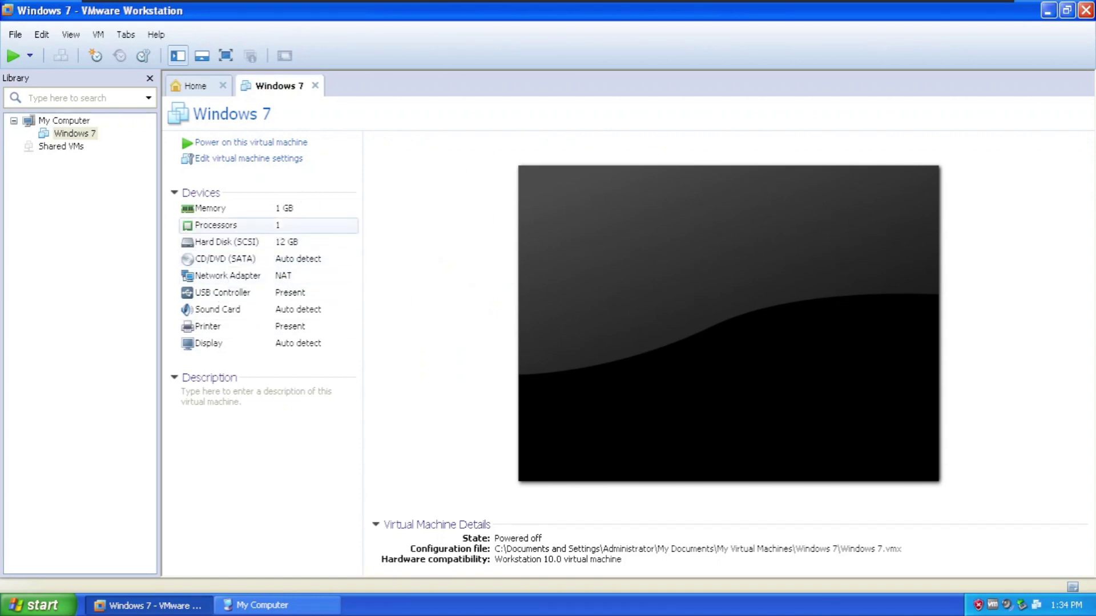
double_click(281, 217)
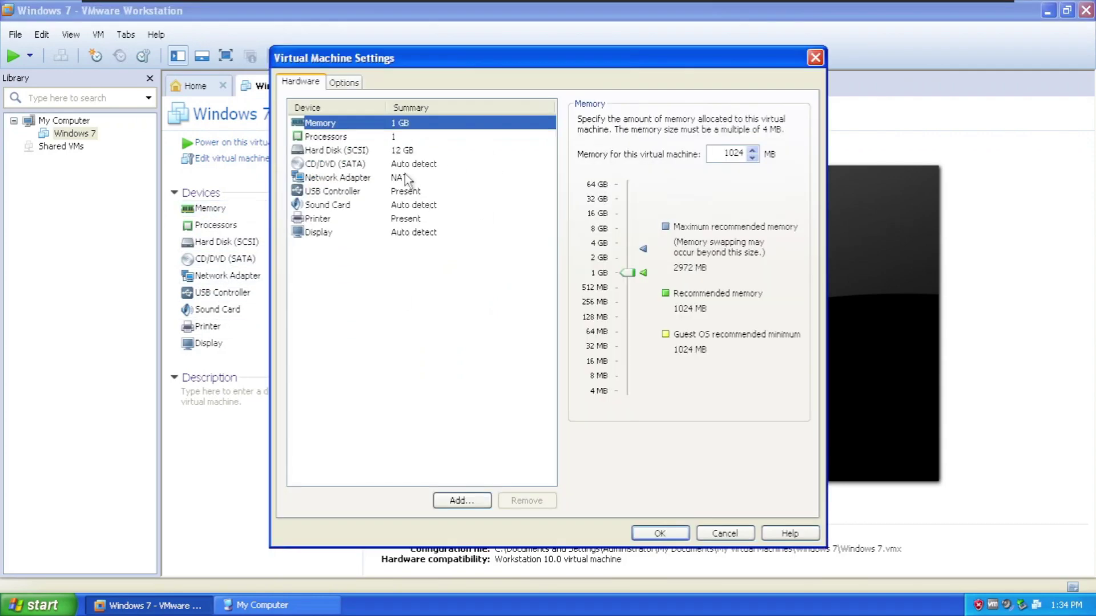
left_click(594, 262)
- Give the VM 2 cores per processor with VT-x enabled, save, and power it on
left_click(393, 140)
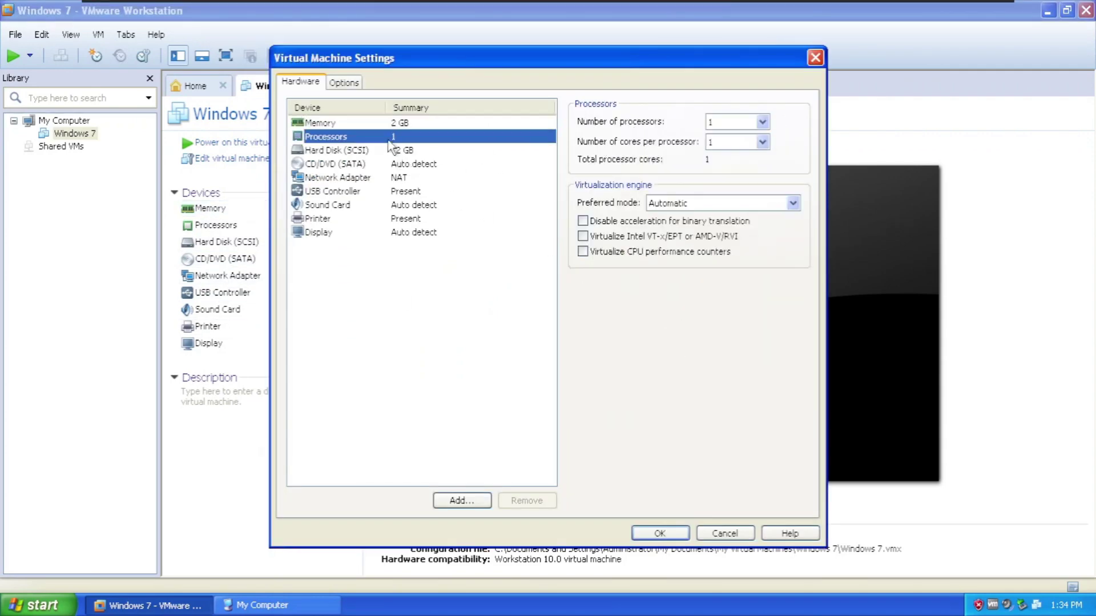
left_click(727, 143)
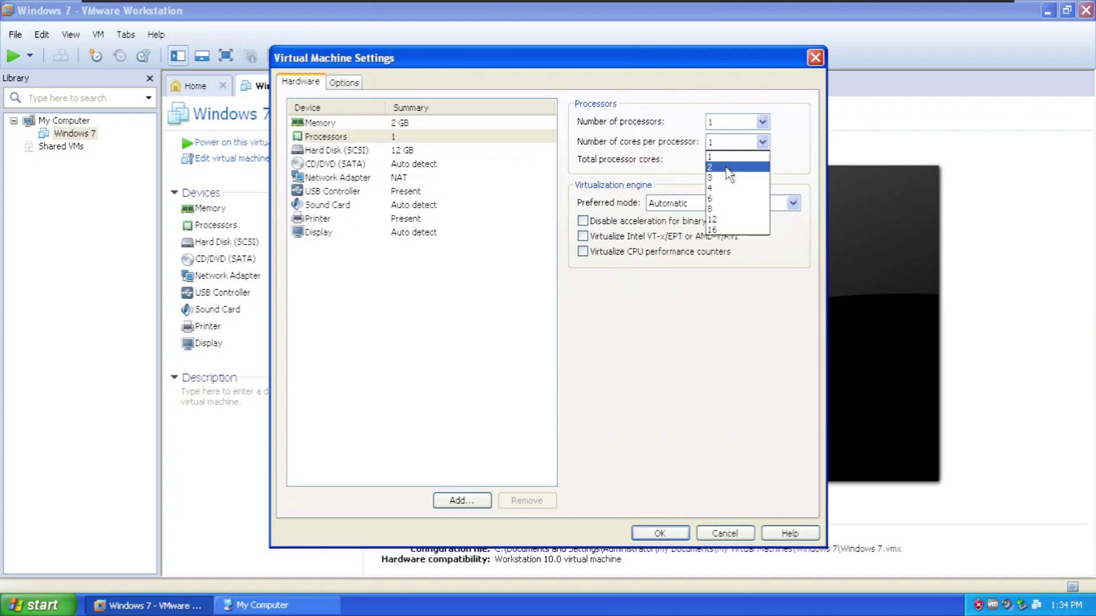
left_click(728, 170)
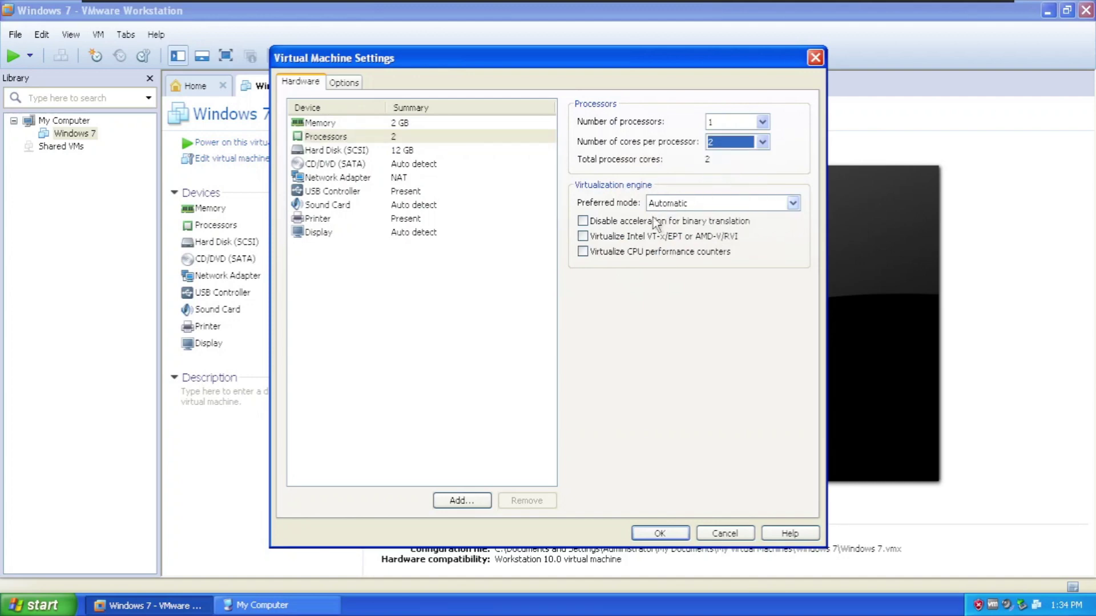
left_click(608, 240)
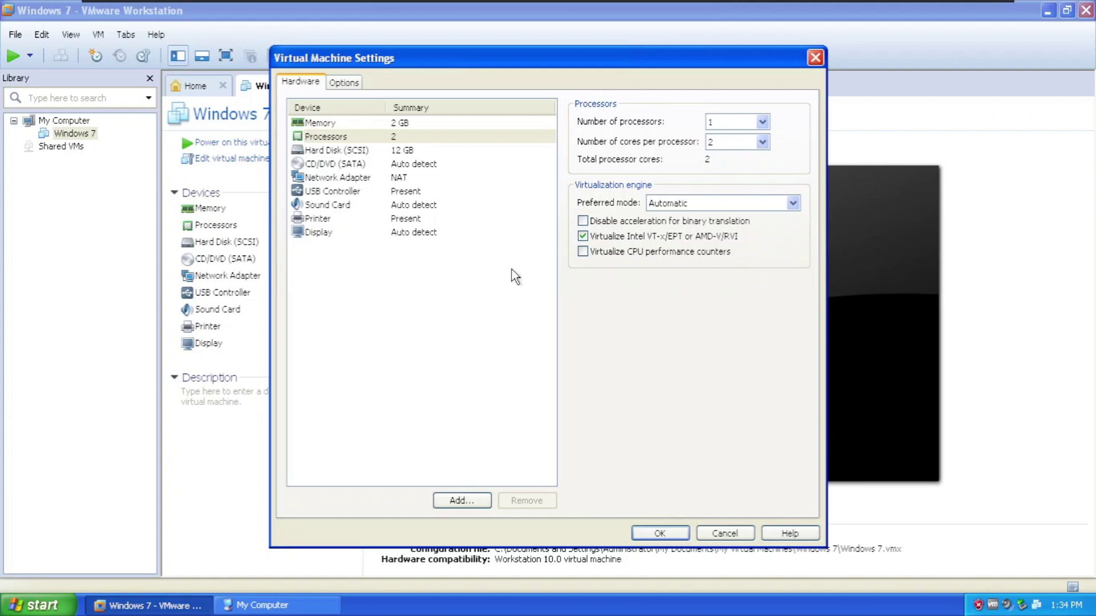
left_click(672, 532)
left_click(240, 142)
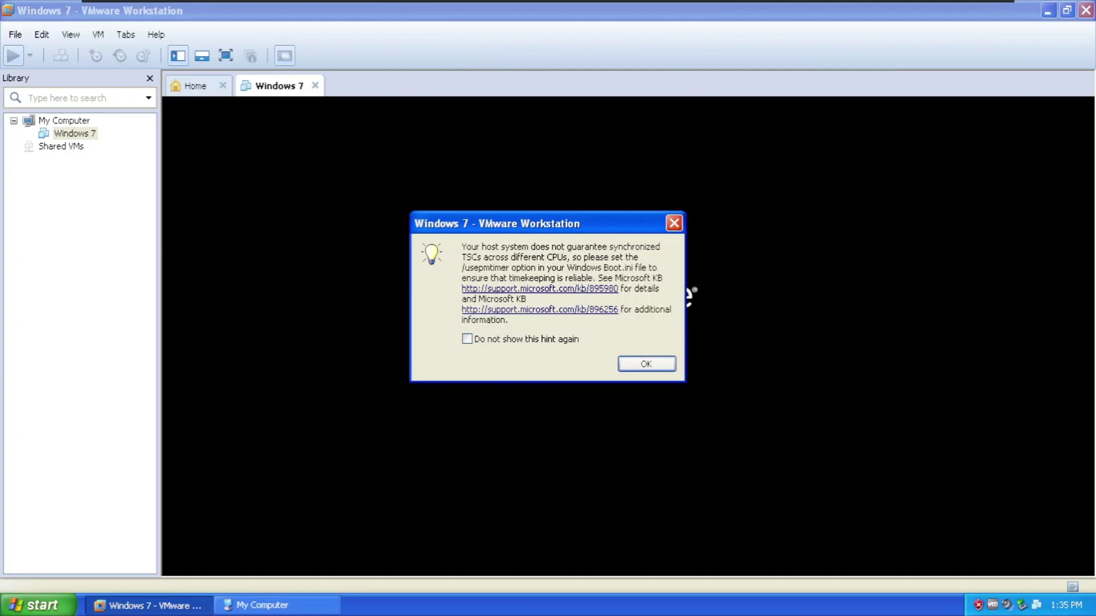
- Dismiss the timekeeping hint and degraded-performance warning, then close the install instructions bar
left_click(660, 366)
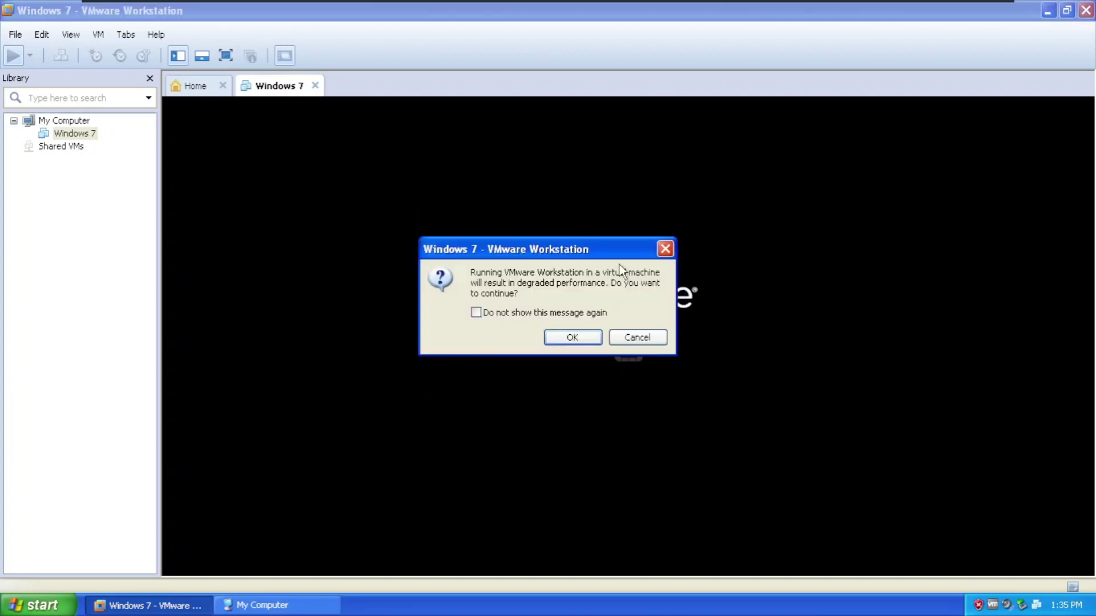
left_click_drag(470, 273, 518, 293)
left_click(519, 294)
left_click(571, 337)
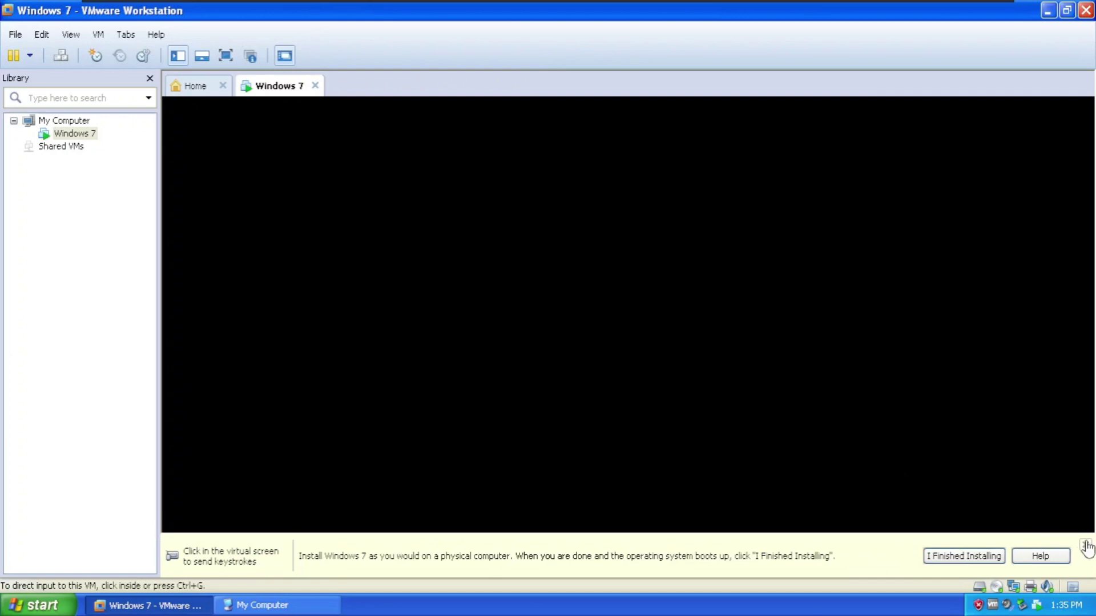
left_click(1084, 545)
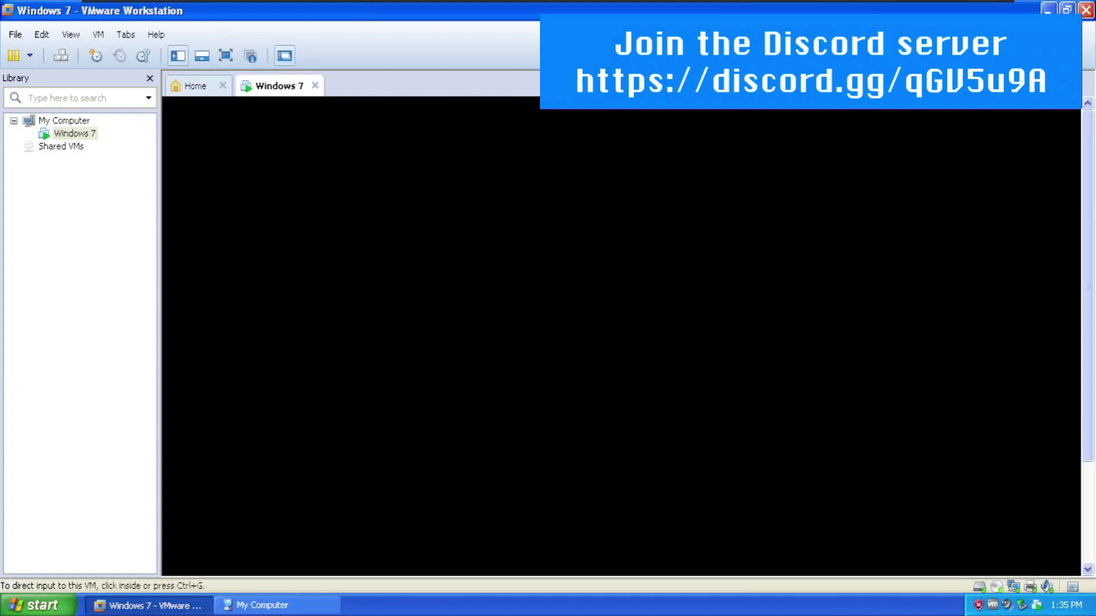
- Show the VM full screen and review the Hot Keys preferences without changing them
left_click_drag(1087, 212, 1091, 285)
left_click(226, 55)
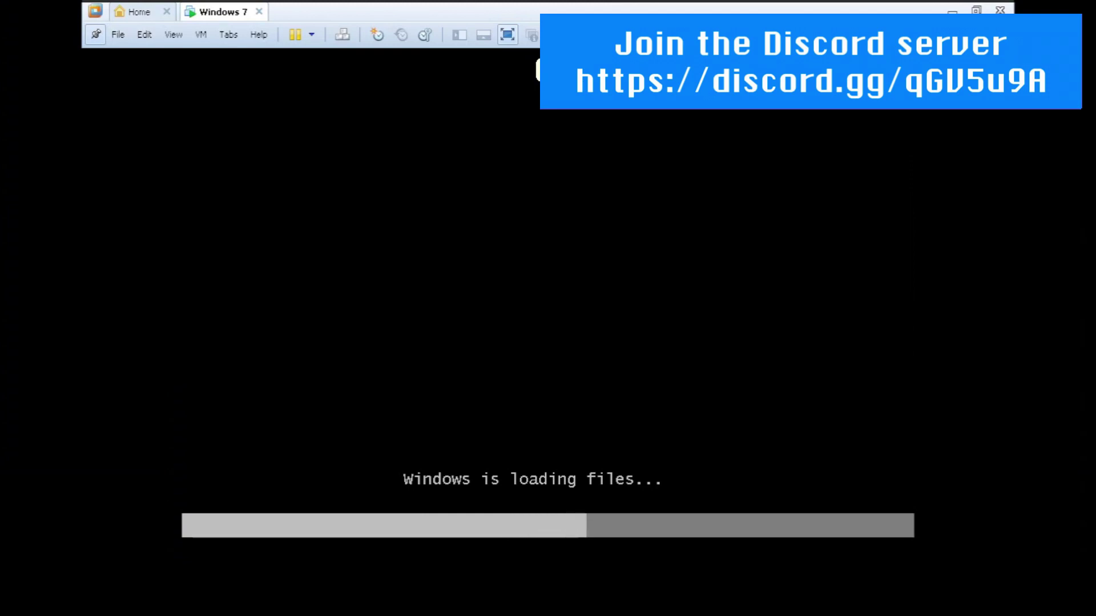
left_click(117, 34)
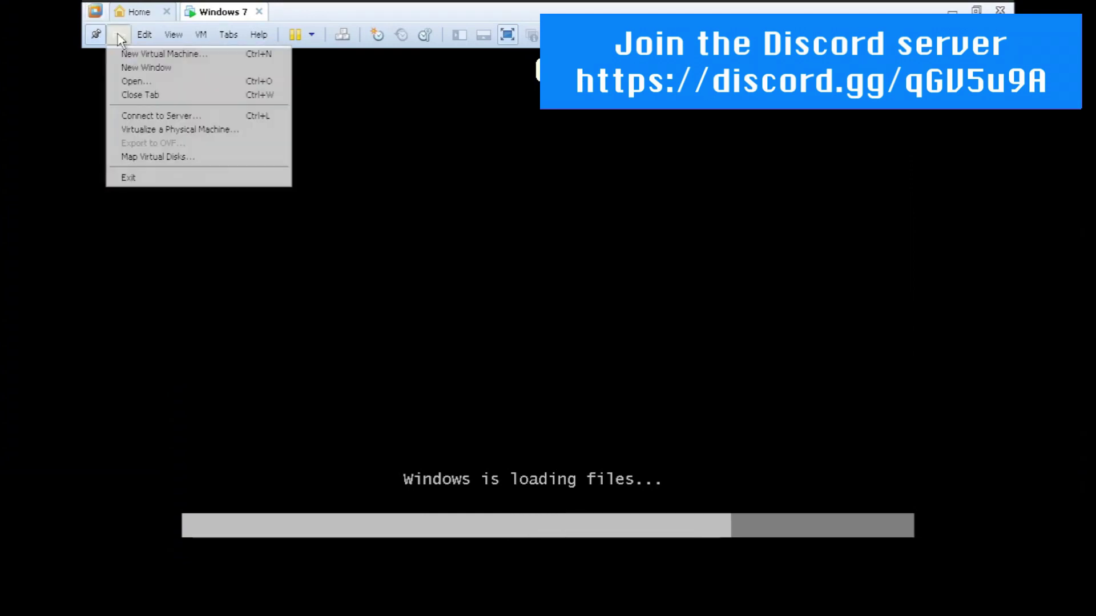
mouse_move(145, 34)
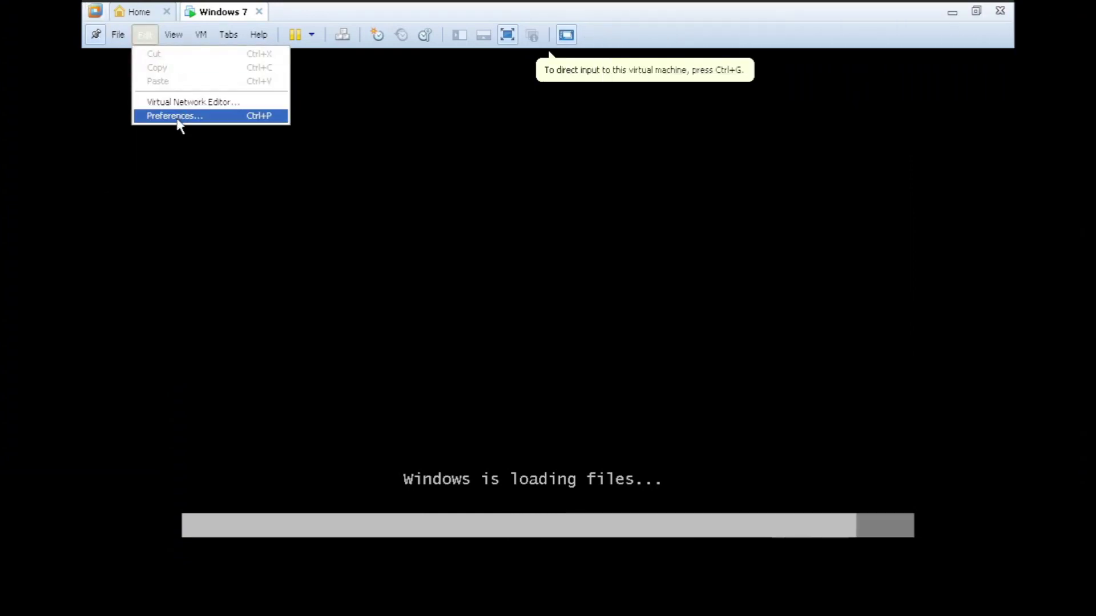
left_click(175, 116)
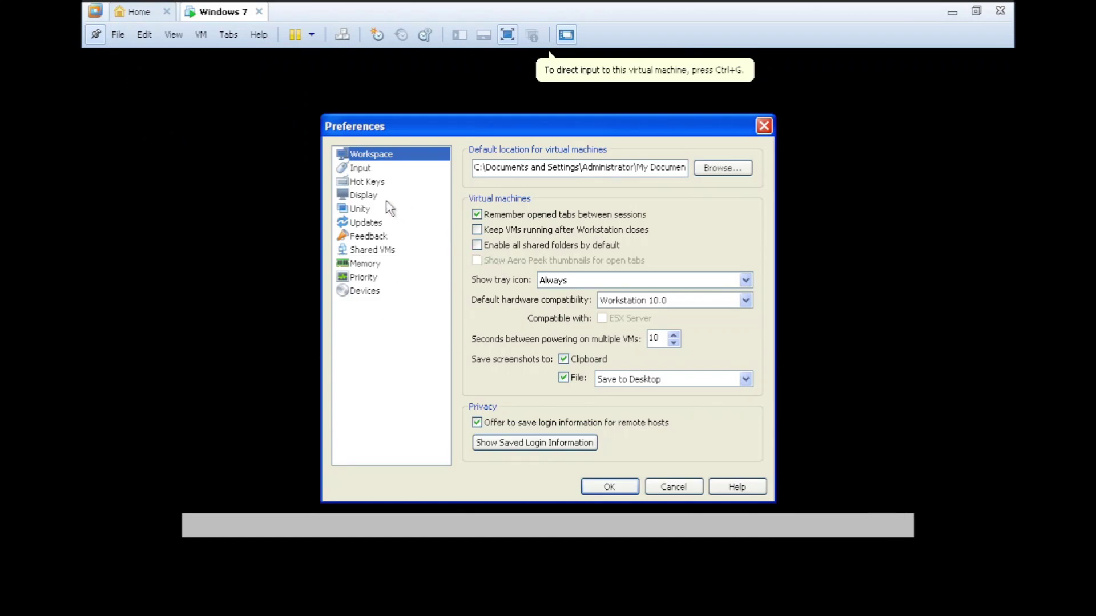
left_click(377, 182)
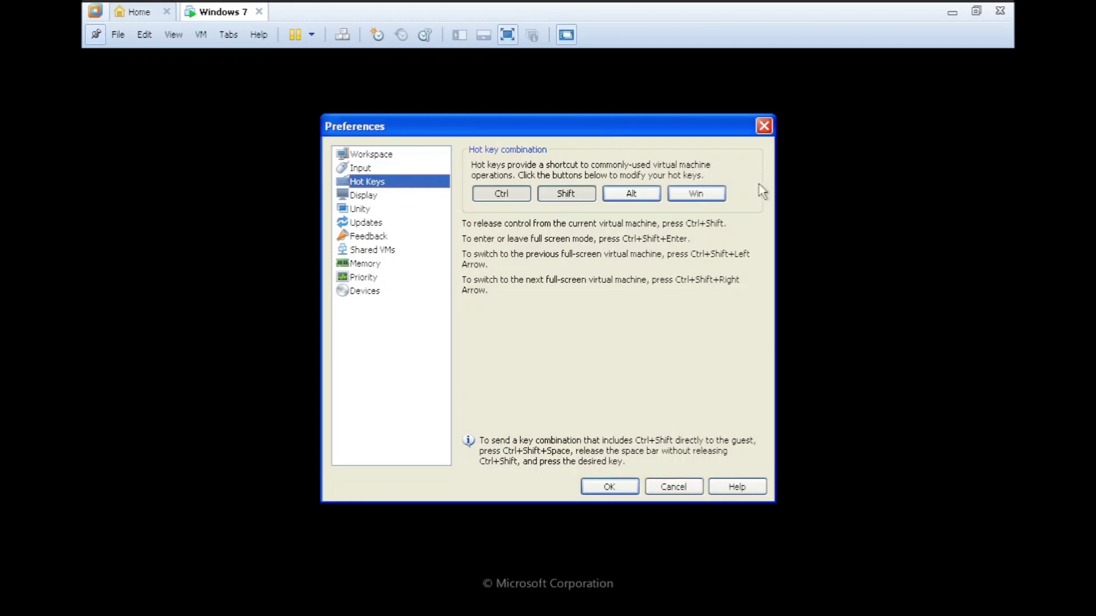
left_click(763, 127)
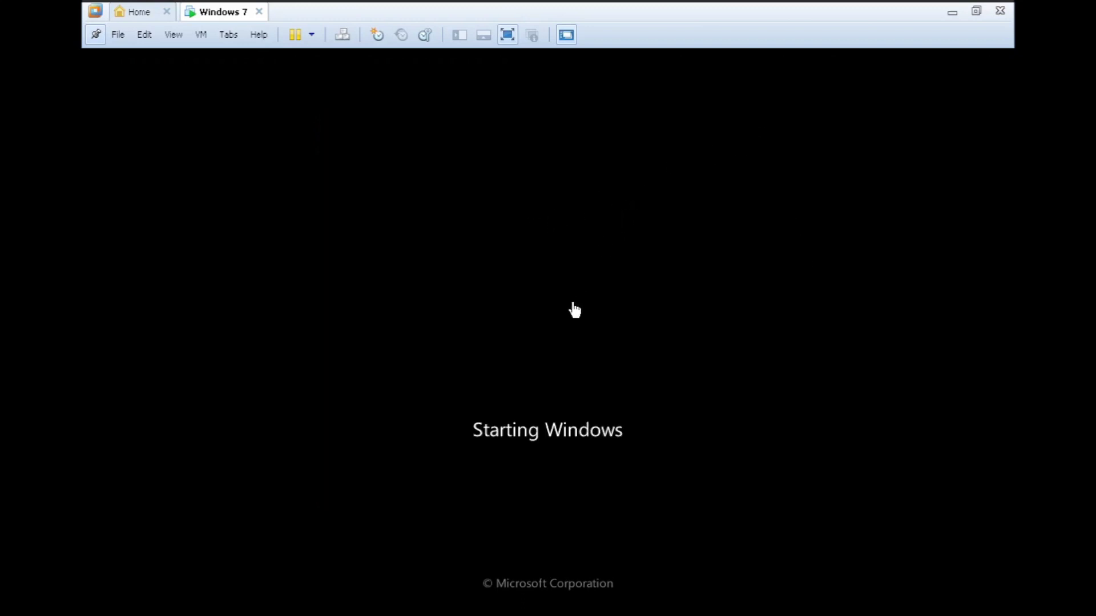
- Release input from the Windows 7 guest with Ctrl+Alt and launch File > New Virtual Machine
left_click(557, 352)
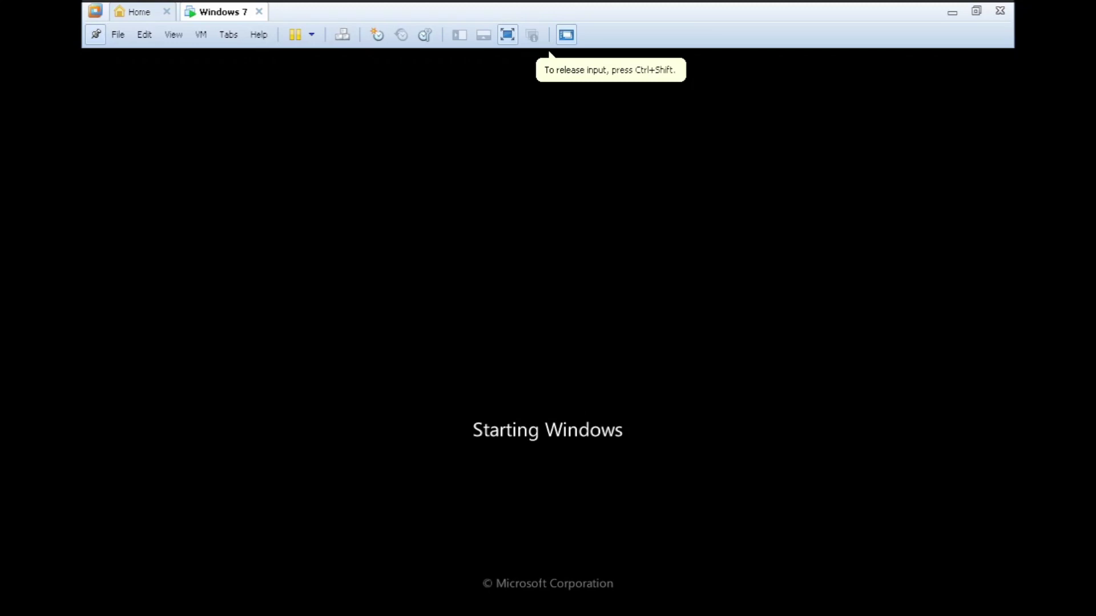
key("ctrl+alt")
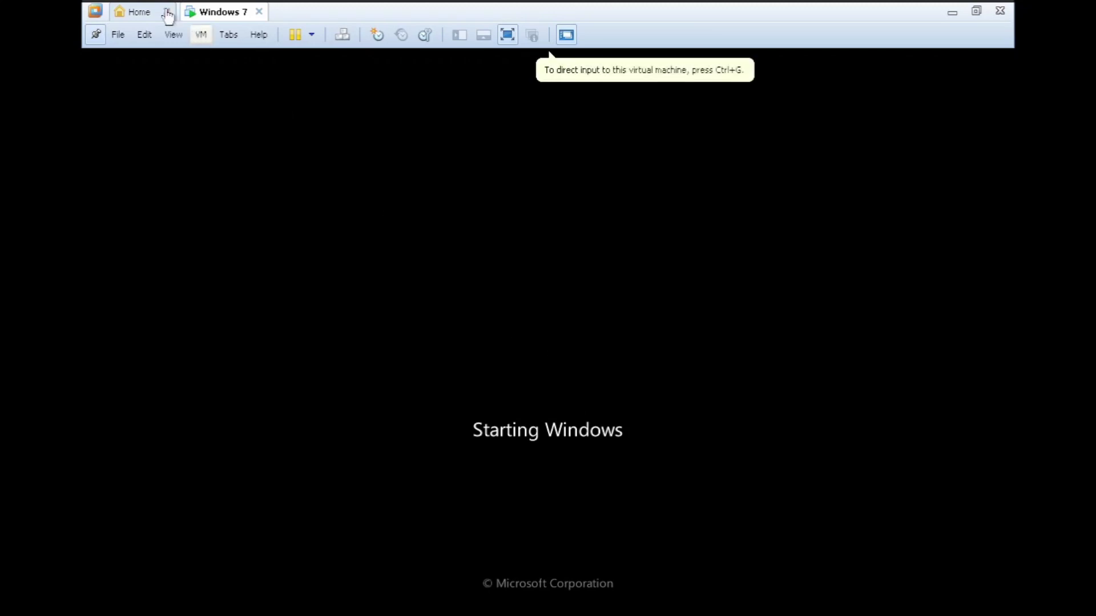
left_click(118, 35)
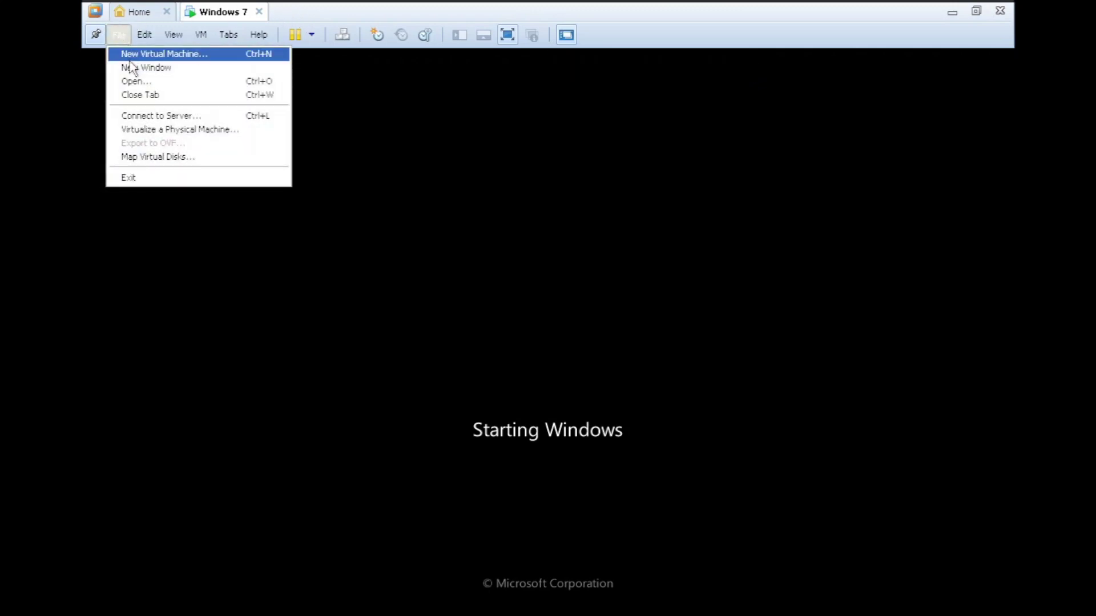
left_click(128, 57)
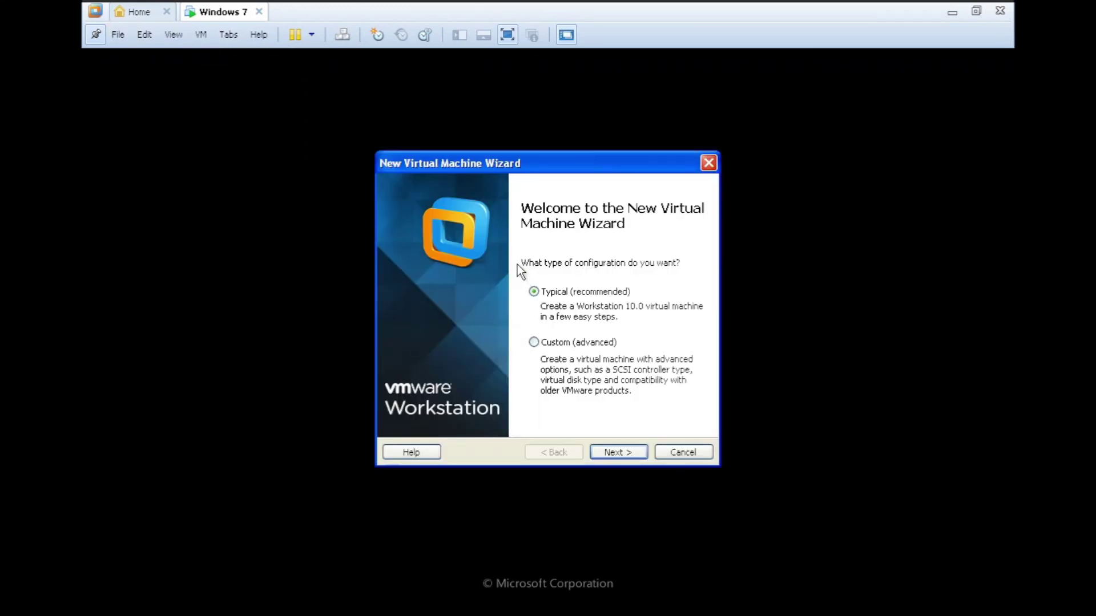
- Choose Custom configuration, keep Workstation 10.0 compatibility, and install the OS later
left_click(578, 343)
left_click(630, 453)
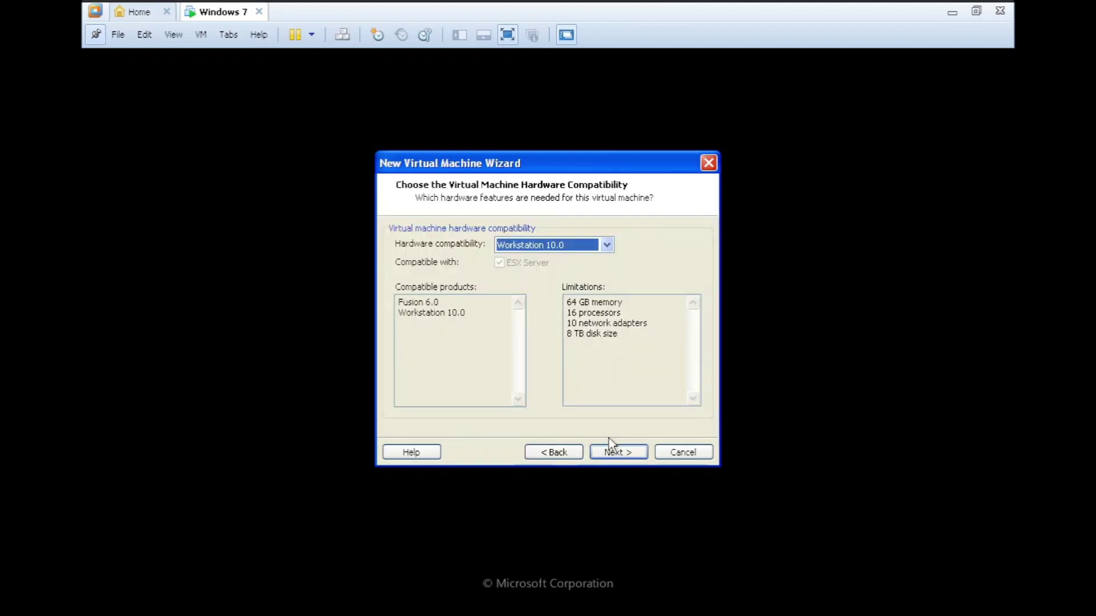
left_click(617, 453)
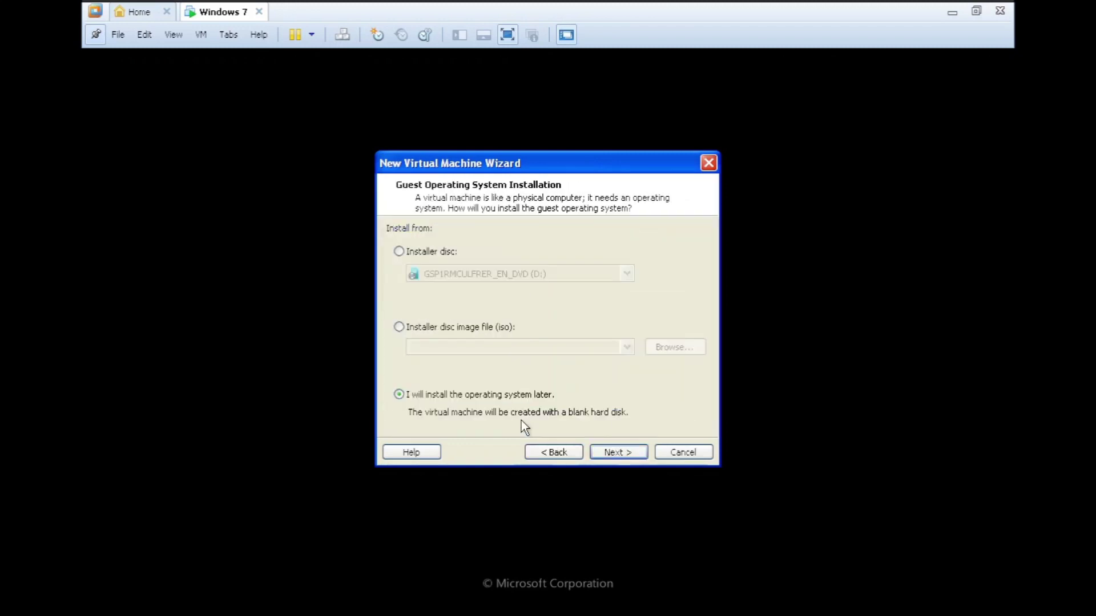
left_click(641, 448)
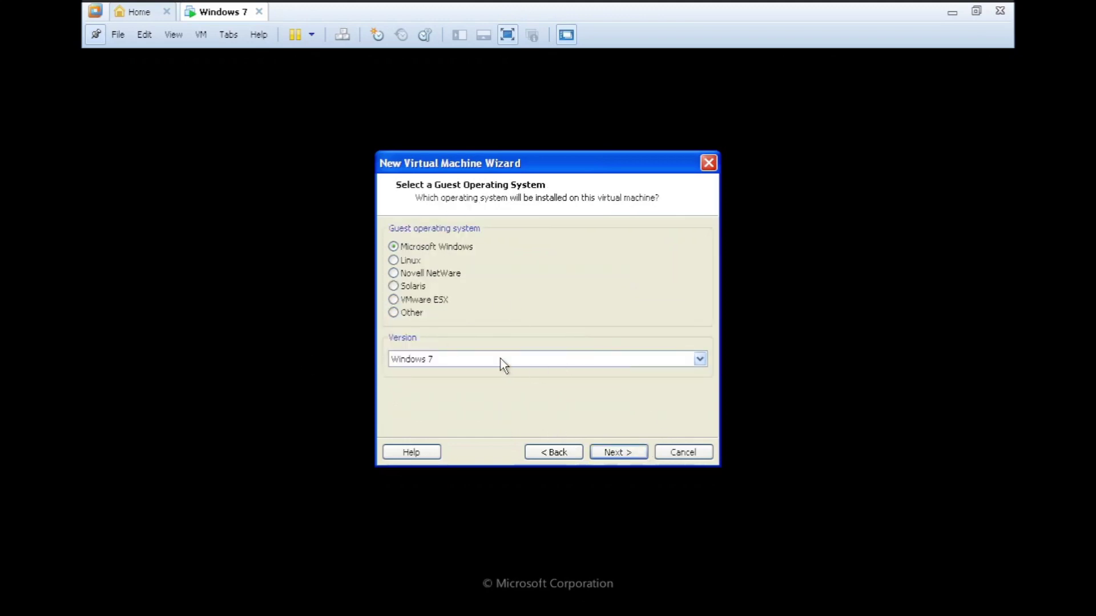
- Browse the Windows versions, then try Linux with Ubuntu and Novell NetWare with NetWare 5
left_click(500, 358)
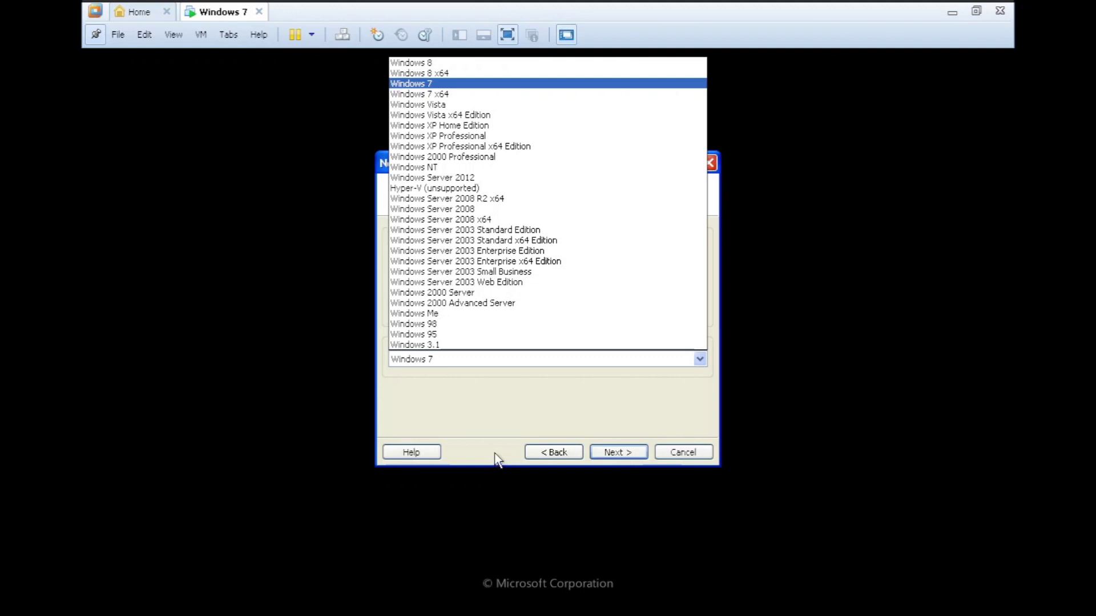
left_click(464, 353)
left_click(416, 261)
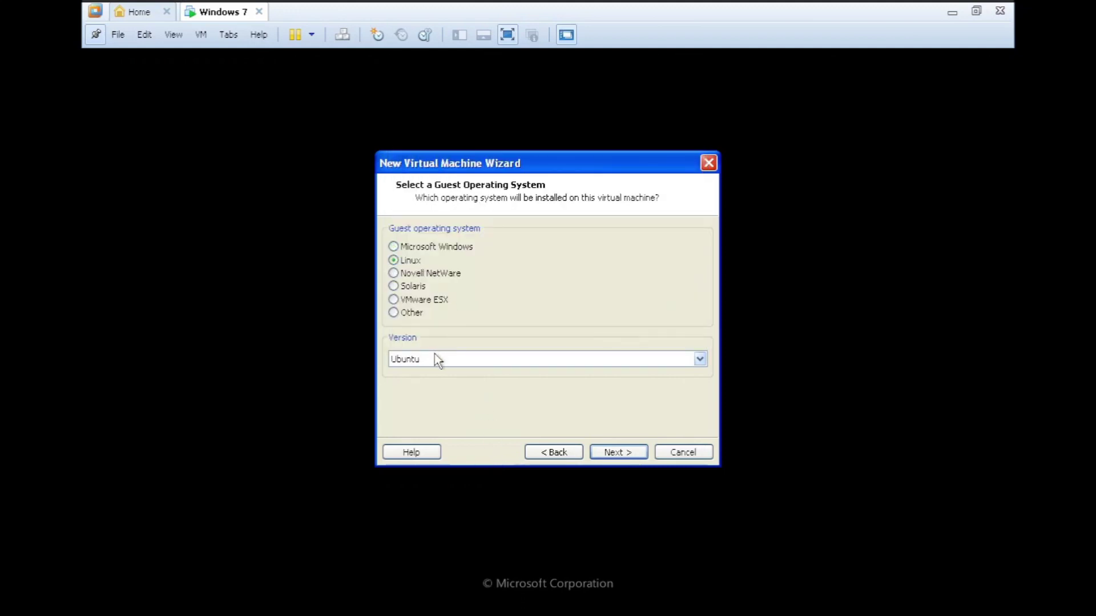
left_click(435, 359)
left_click_drag(701, 297, 695, 150)
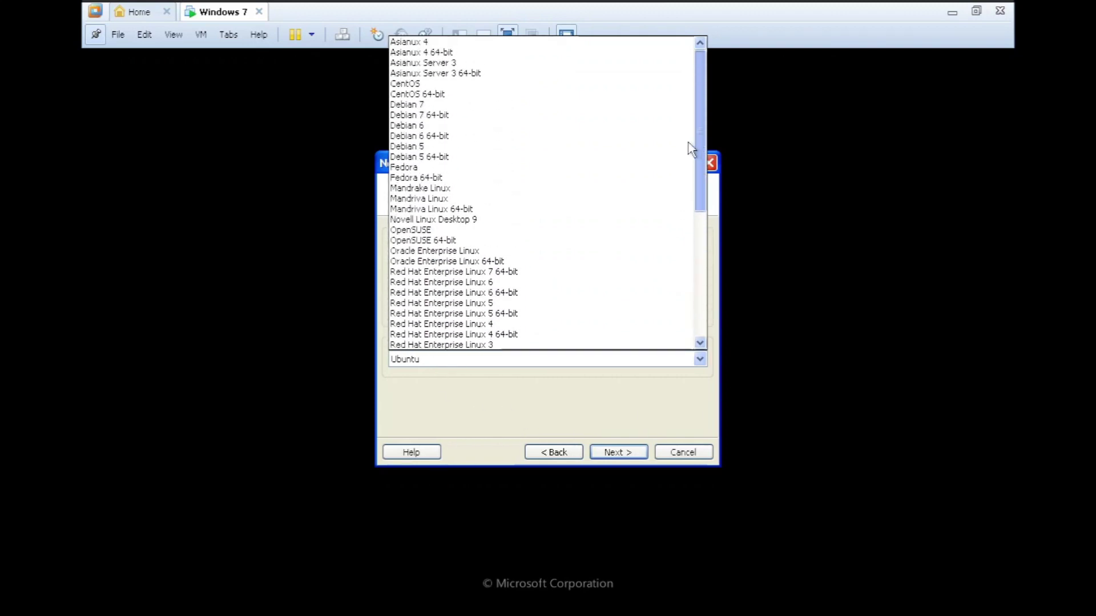
left_click_drag(695, 149, 700, 257)
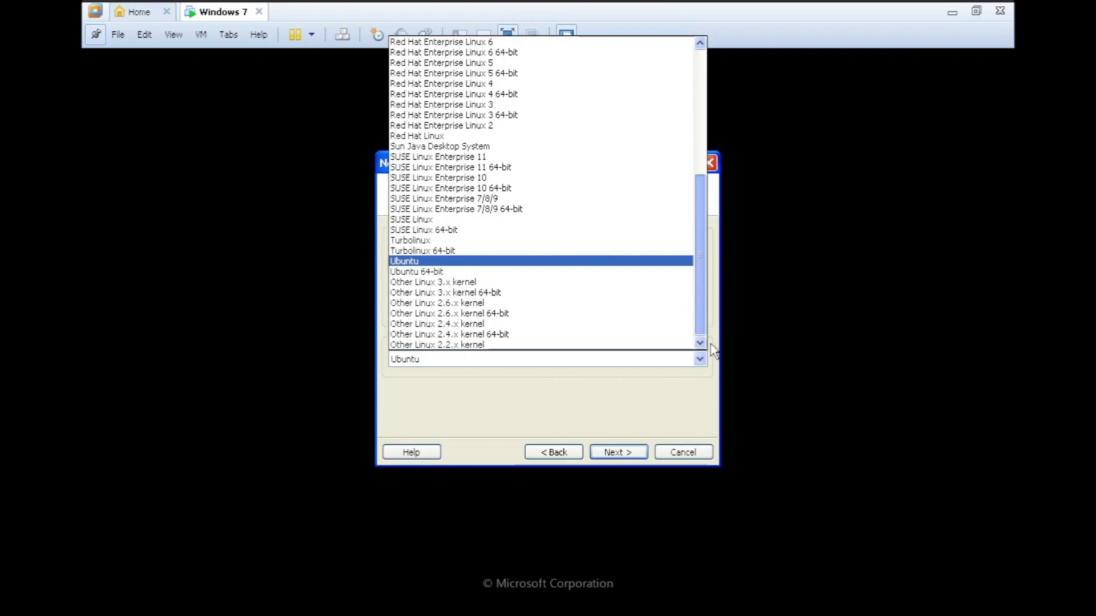
left_click(506, 257)
left_click(421, 274)
left_click(431, 358)
left_click(432, 358)
- Try Solaris, VMware ESX with ESXi 5, and finally Other with MS-DOS as the version
left_click(420, 287)
left_click_drag(446, 164, 466, 139)
left_click(450, 328)
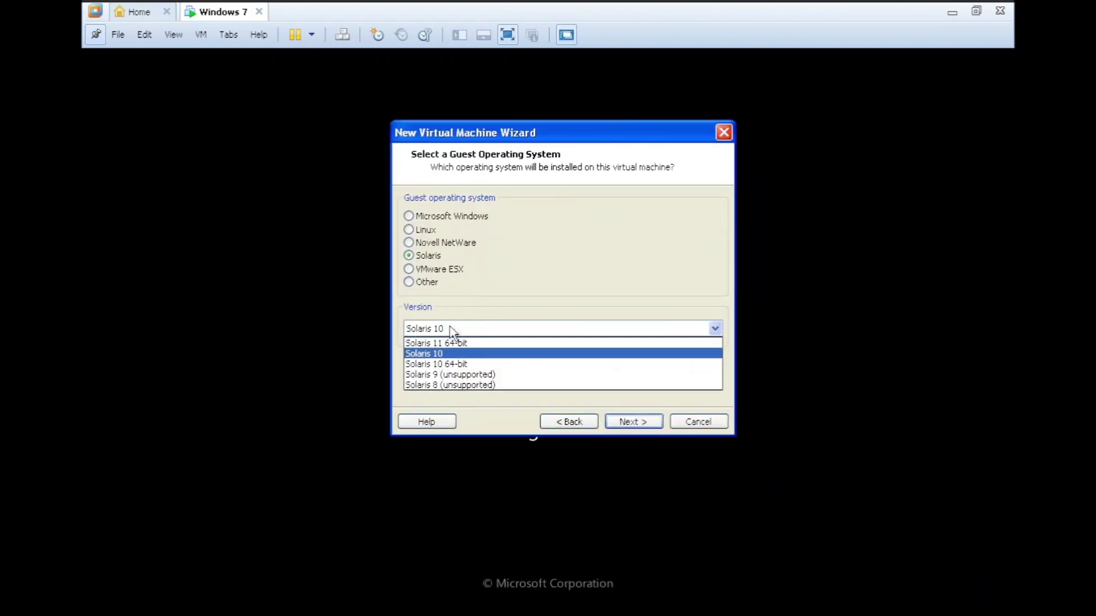
left_click(428, 269)
left_click(428, 269)
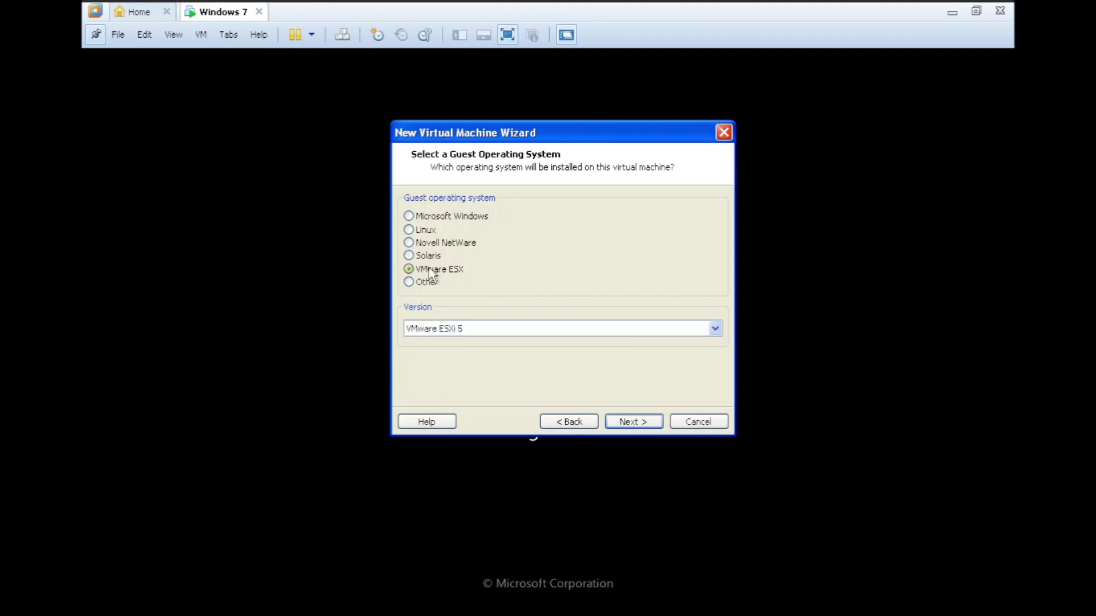
left_click(464, 330)
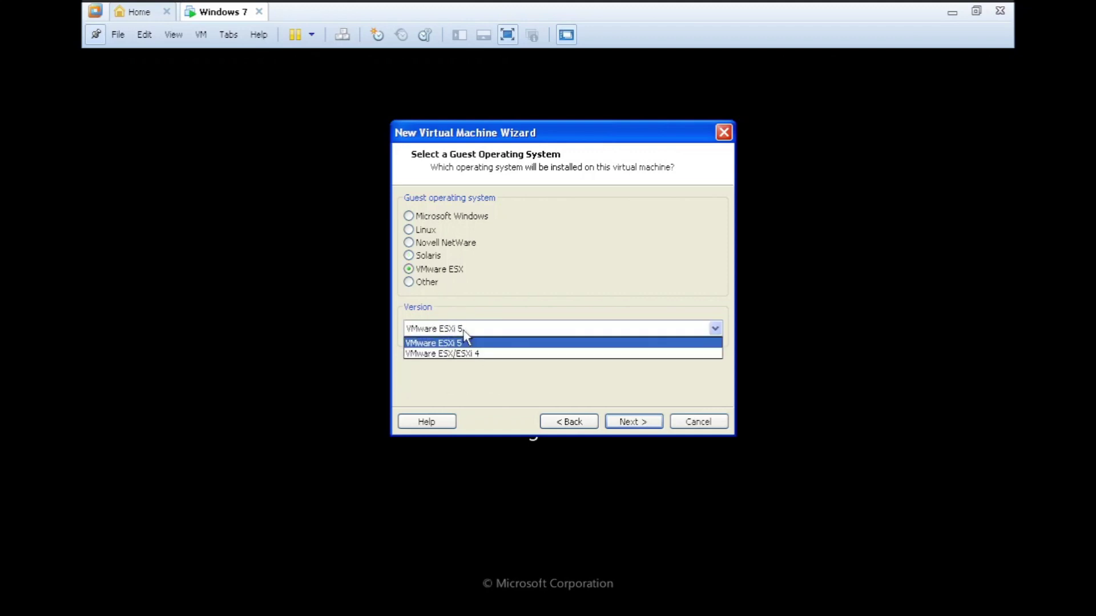
left_click(466, 314)
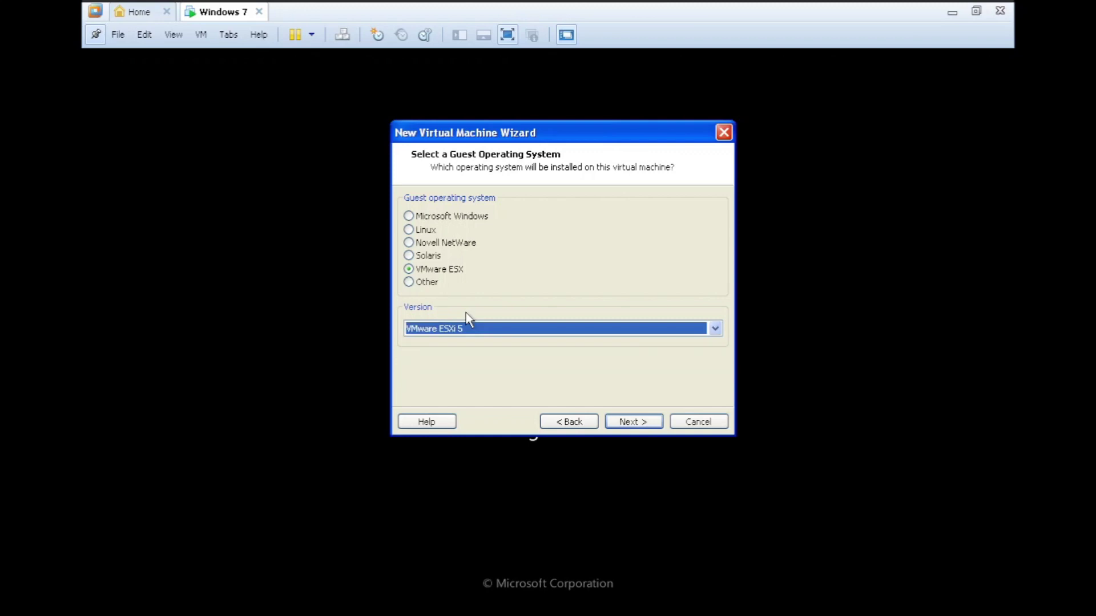
left_click(430, 285)
left_click(435, 329)
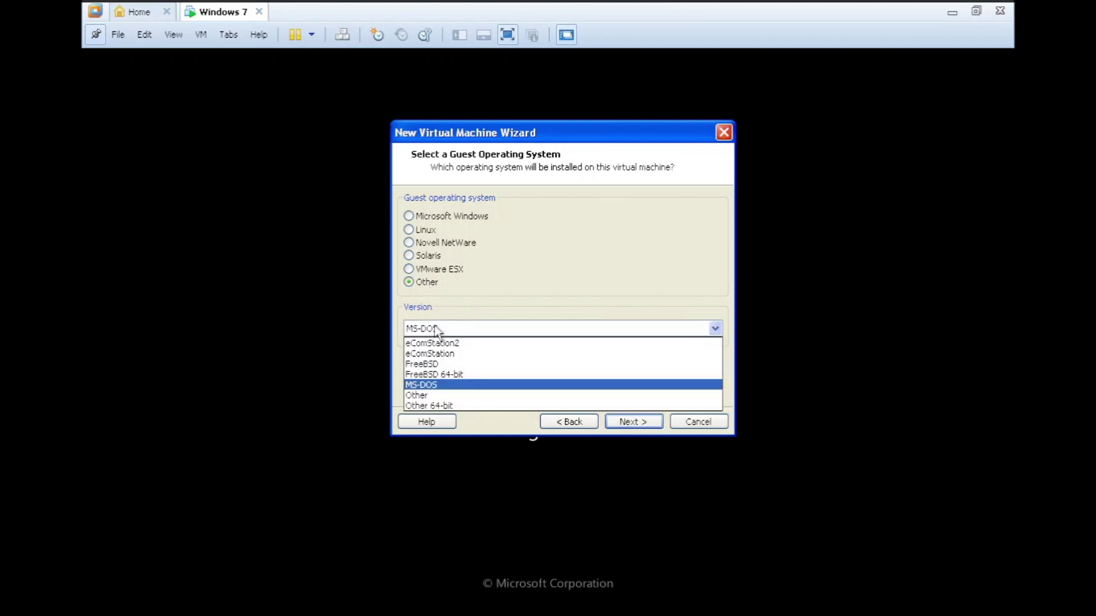
left_click(313, 360)
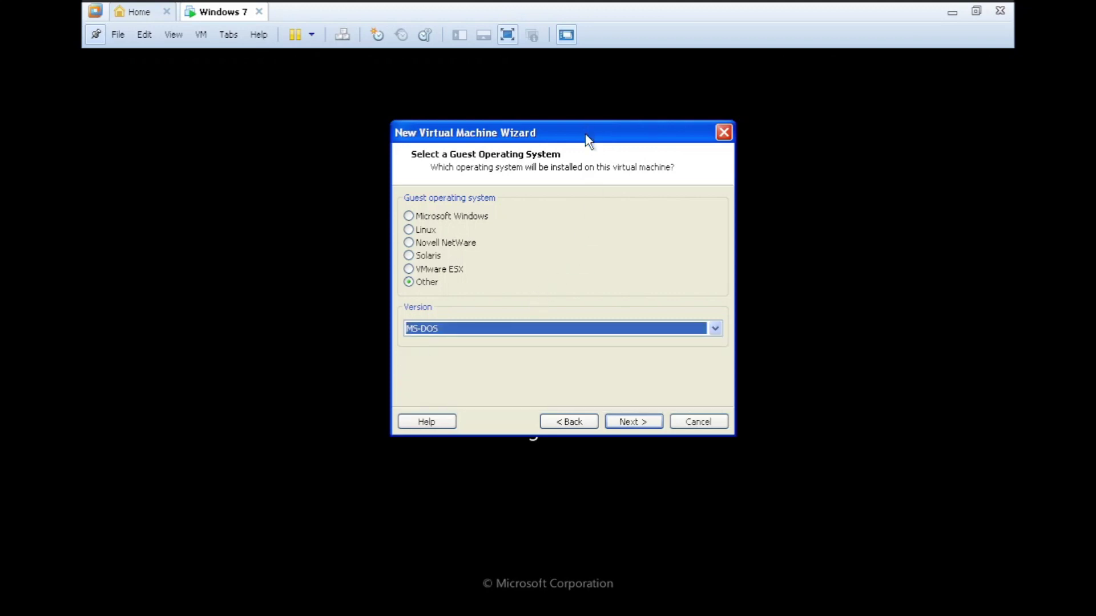
left_click_drag(585, 132, 586, 148)
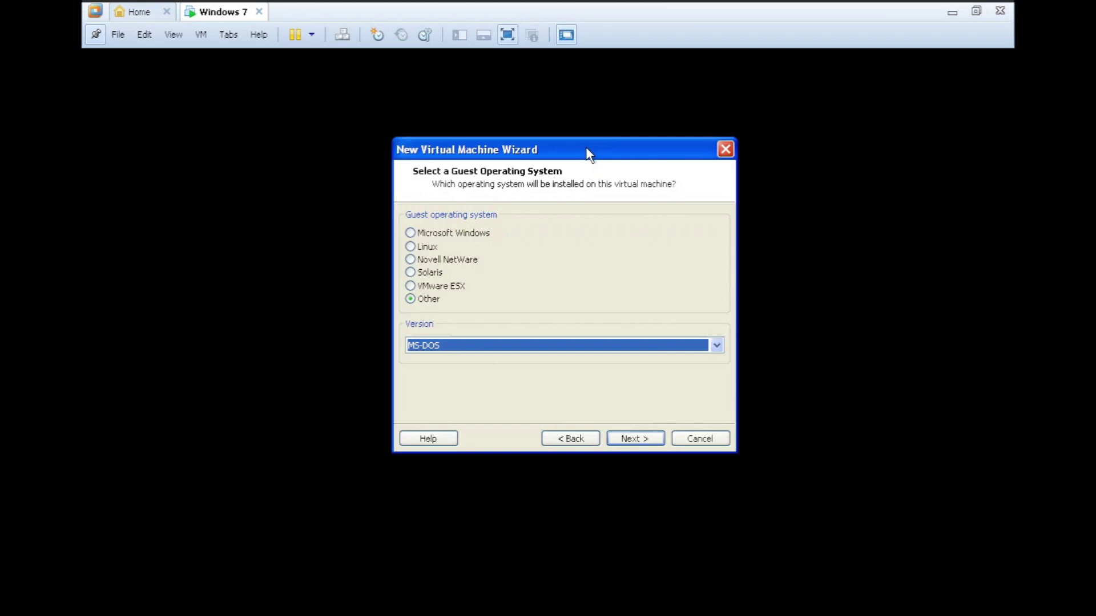
- Cancel the new-machine wizard, accept English language settings in the guest, and choose Install now
left_click(696, 441)
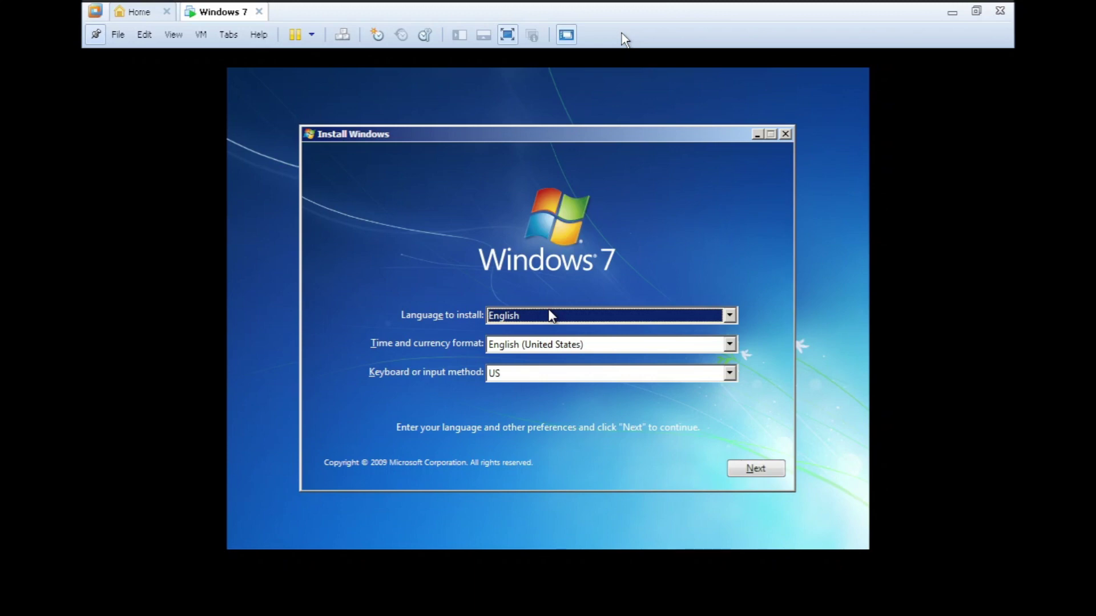
left_click(551, 319)
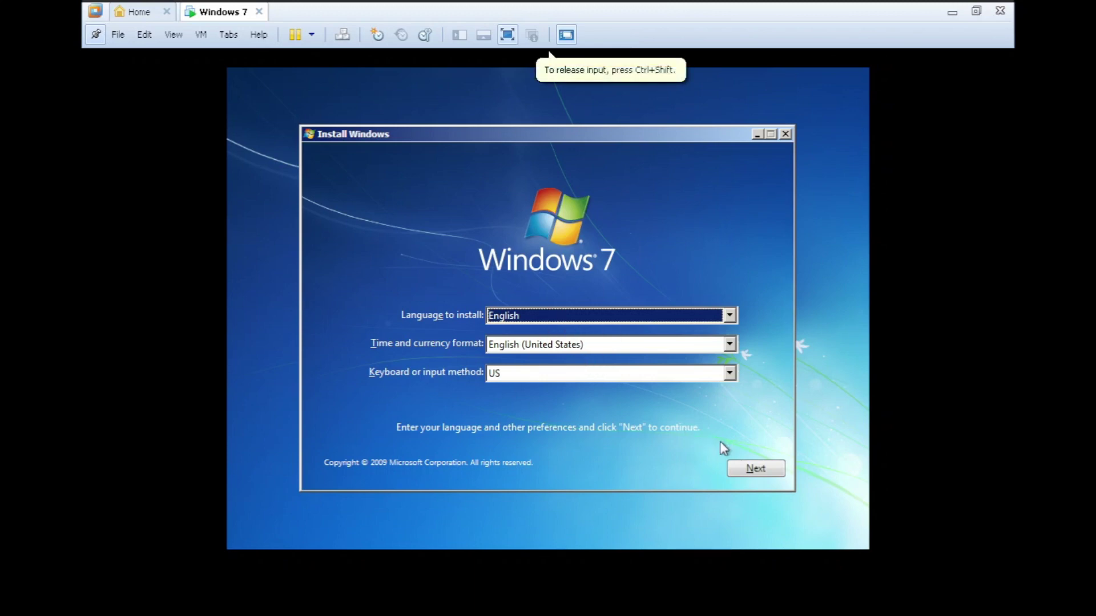
left_click(757, 473)
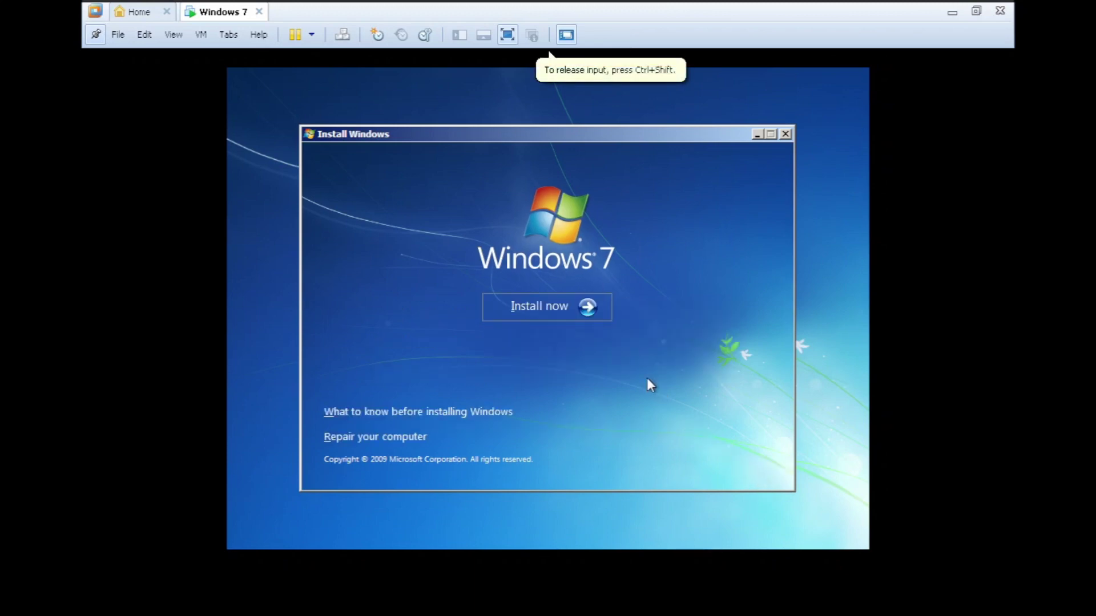
left_click(584, 315)
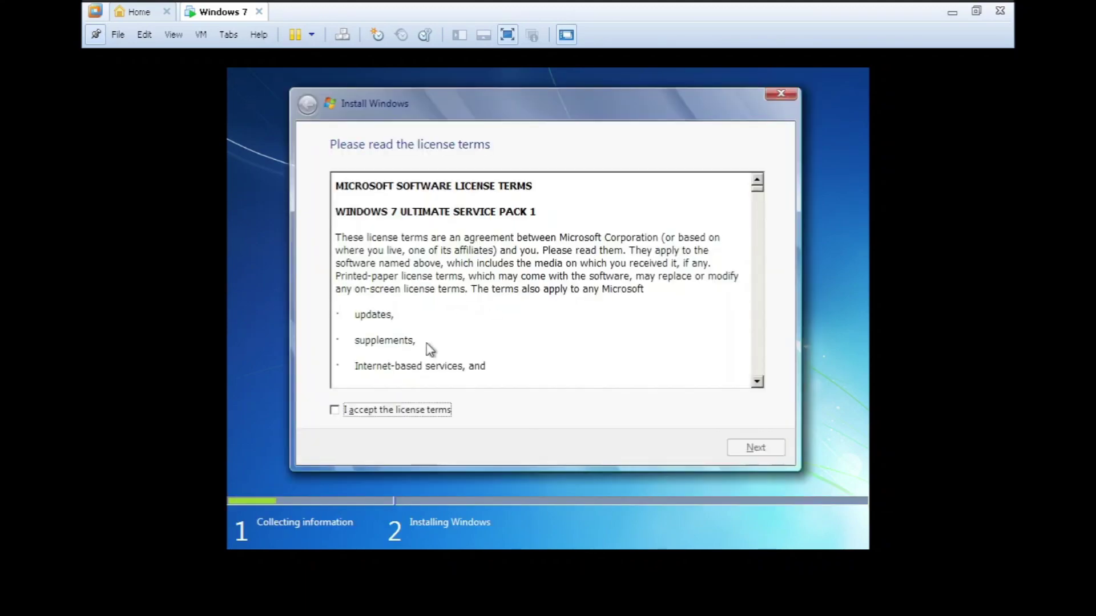
- Accept the Windows 7 license terms and choose a Custom installation
left_click(405, 416)
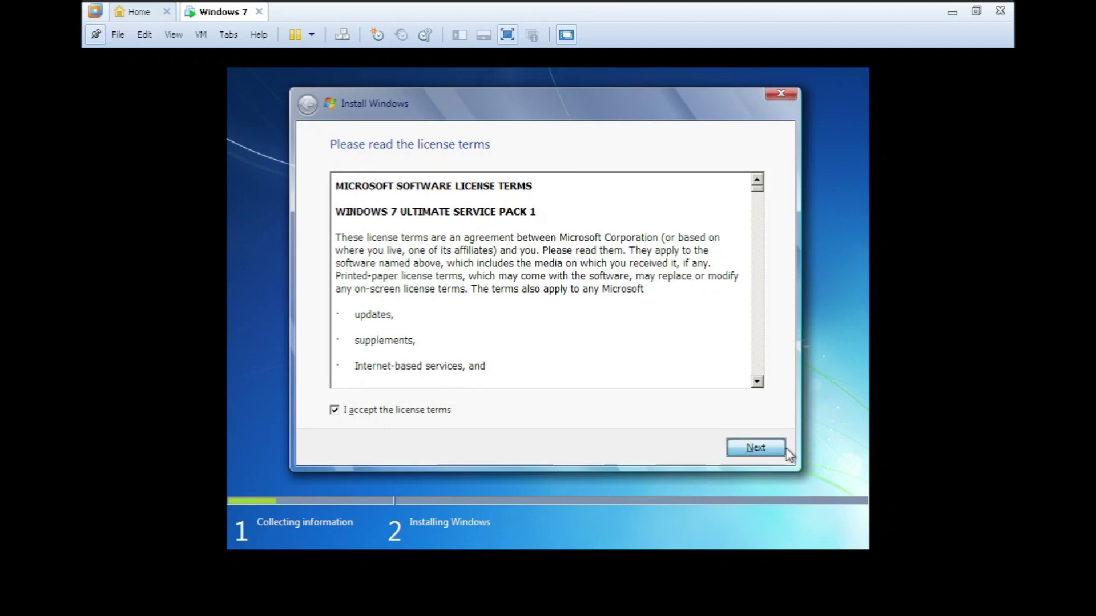
left_click(748, 447)
left_click(554, 290)
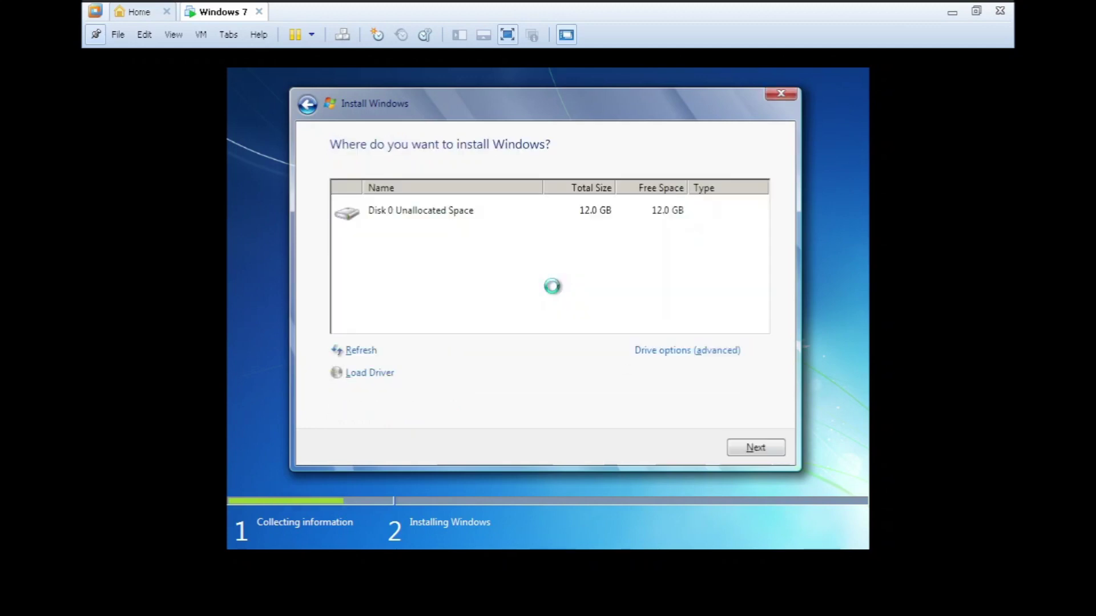
- Create a 12288 MB partition on Disk 0, install Windows onto it, and exit full-screen view
left_click(676, 352)
left_click(670, 352)
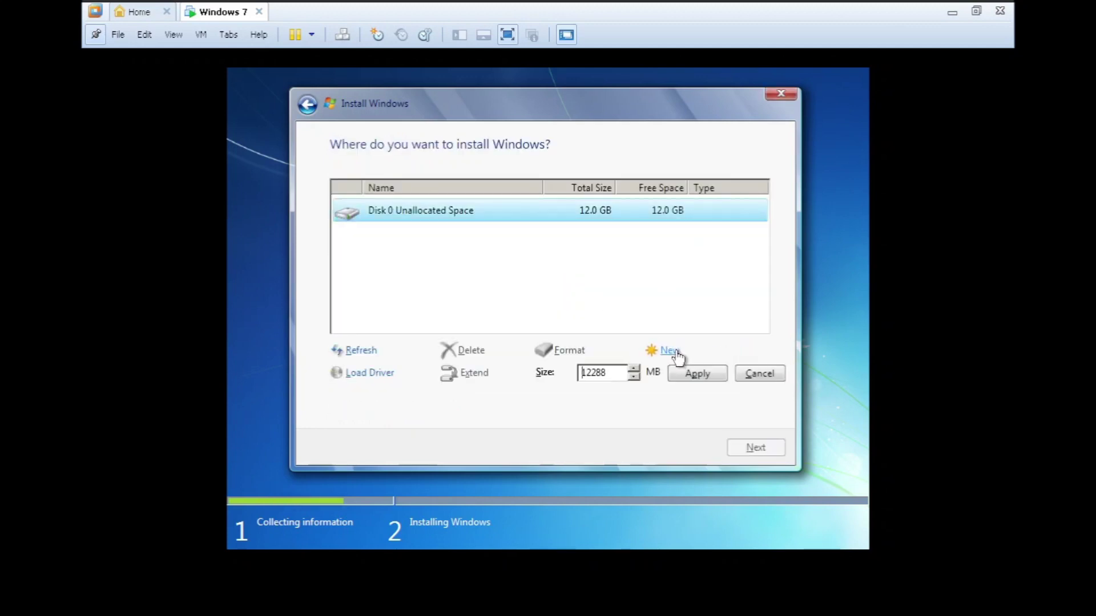
left_click(696, 375)
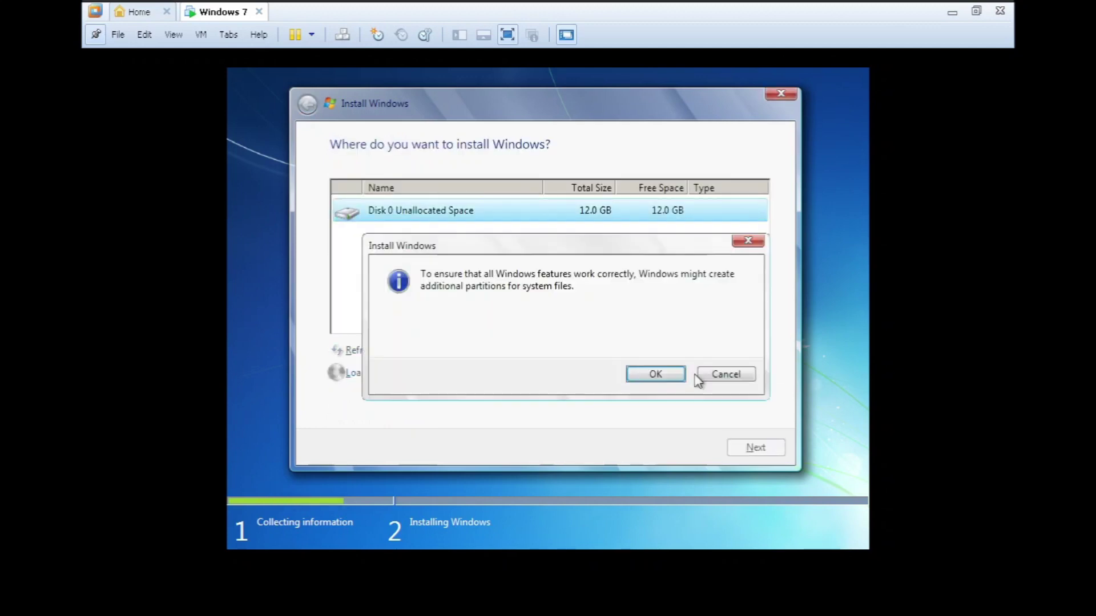
left_click(650, 374)
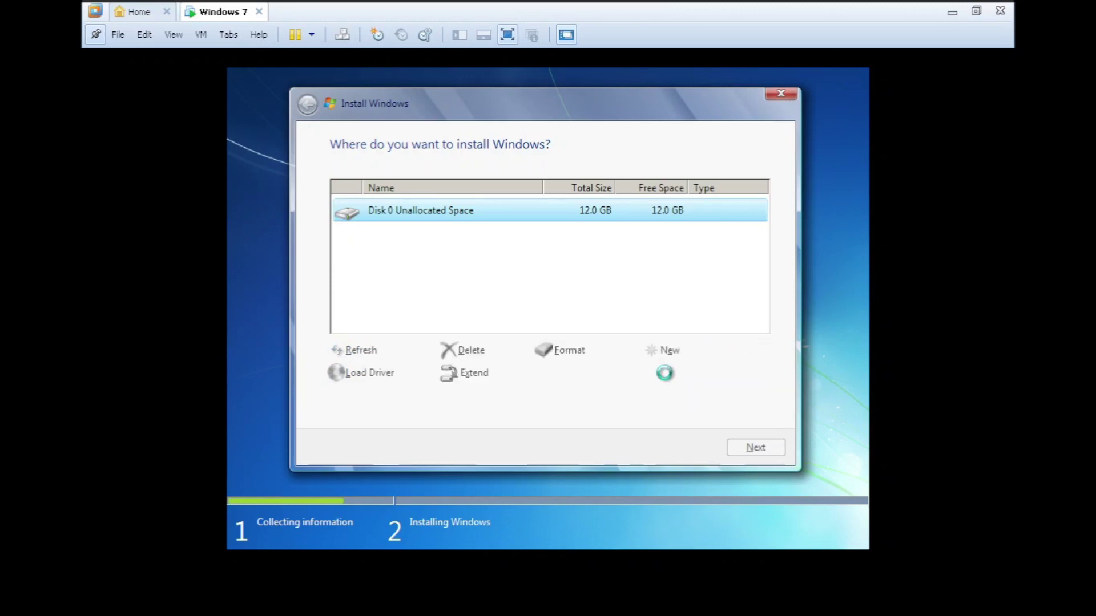
left_click(755, 447)
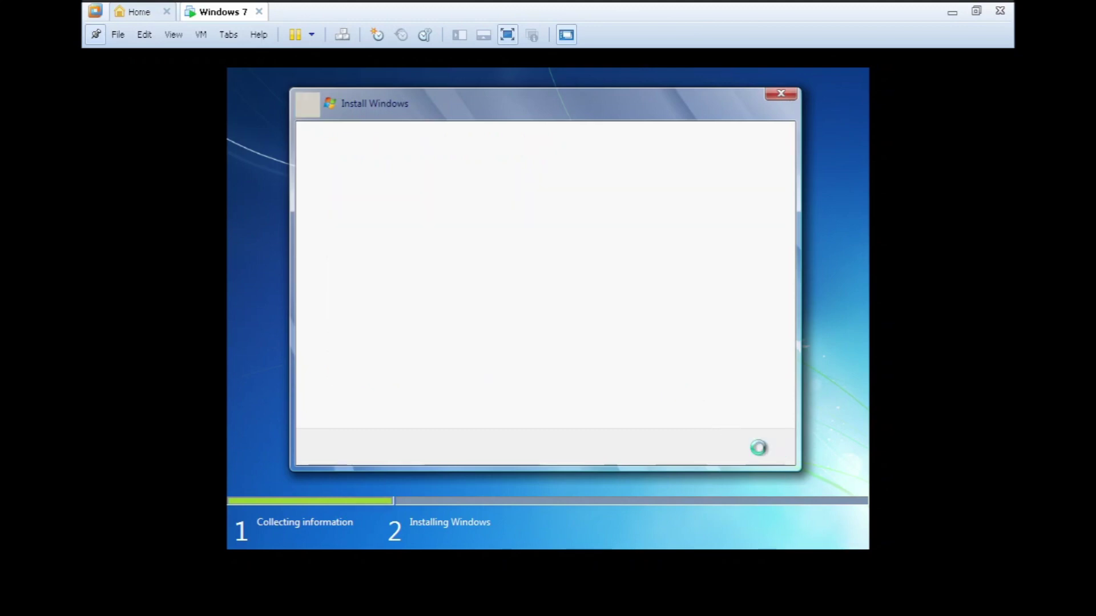
left_click(975, 11)
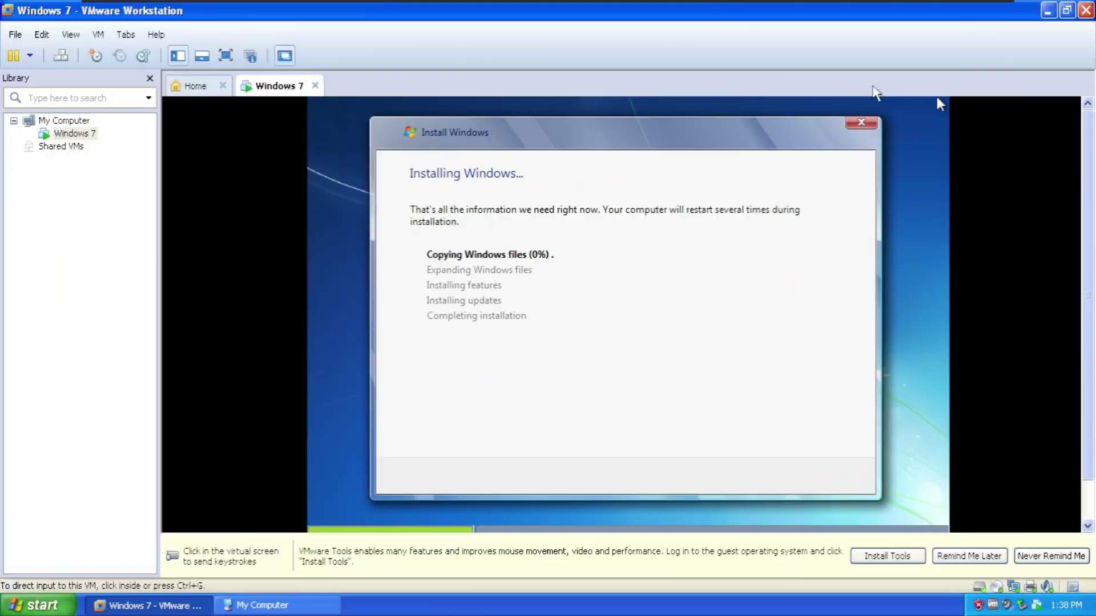
- Postpone the VMware Tools reminder and select Local Disk (C:) in My Computer to read its free space
left_click(969, 556)
left_click(262, 605)
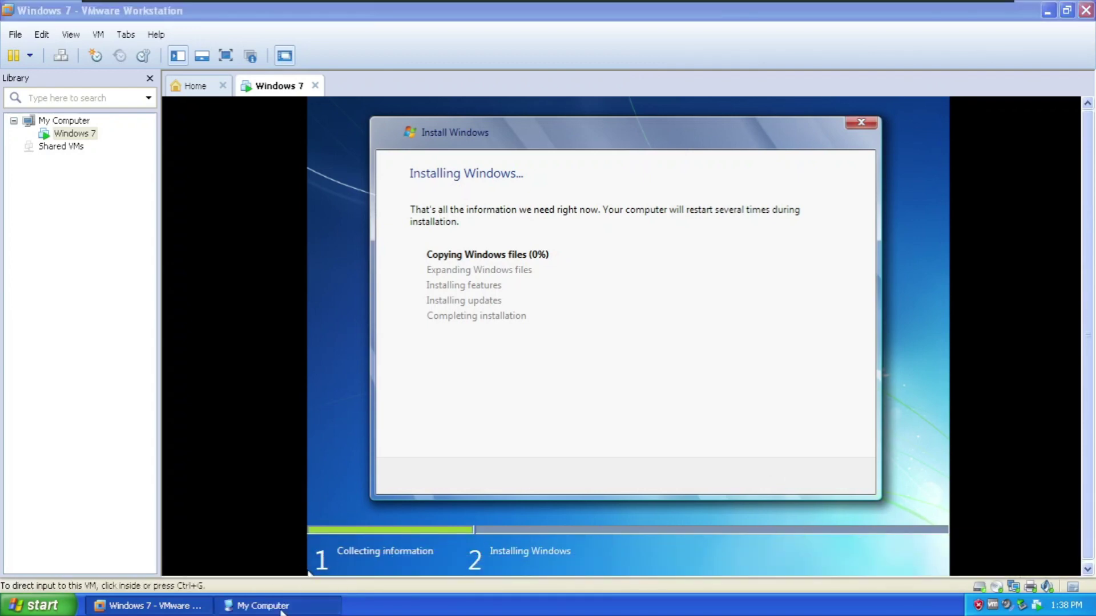
left_click(759, 285)
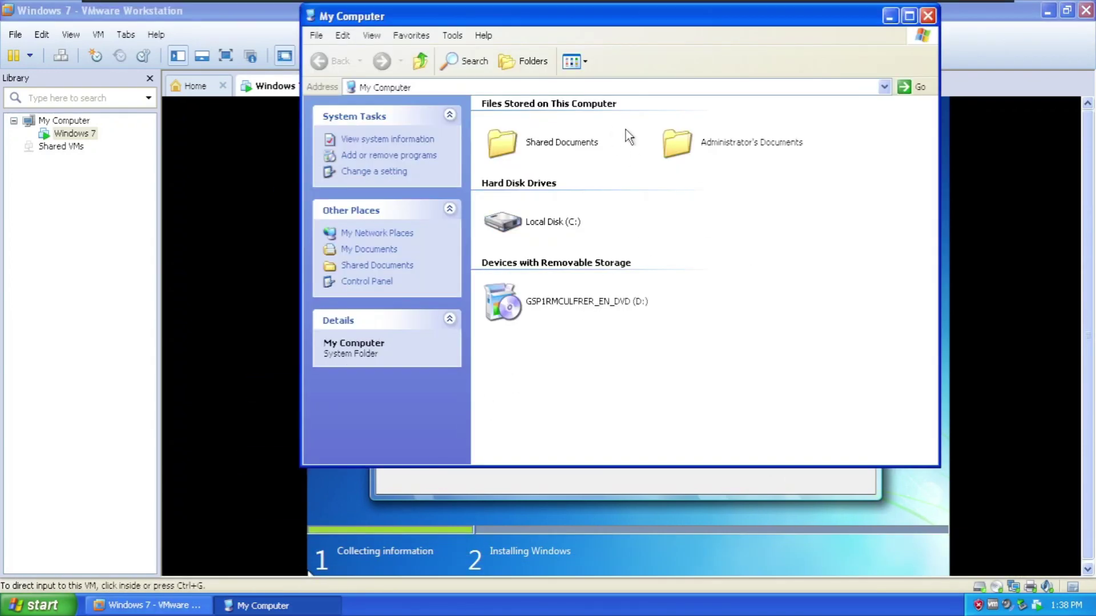
left_click(568, 222)
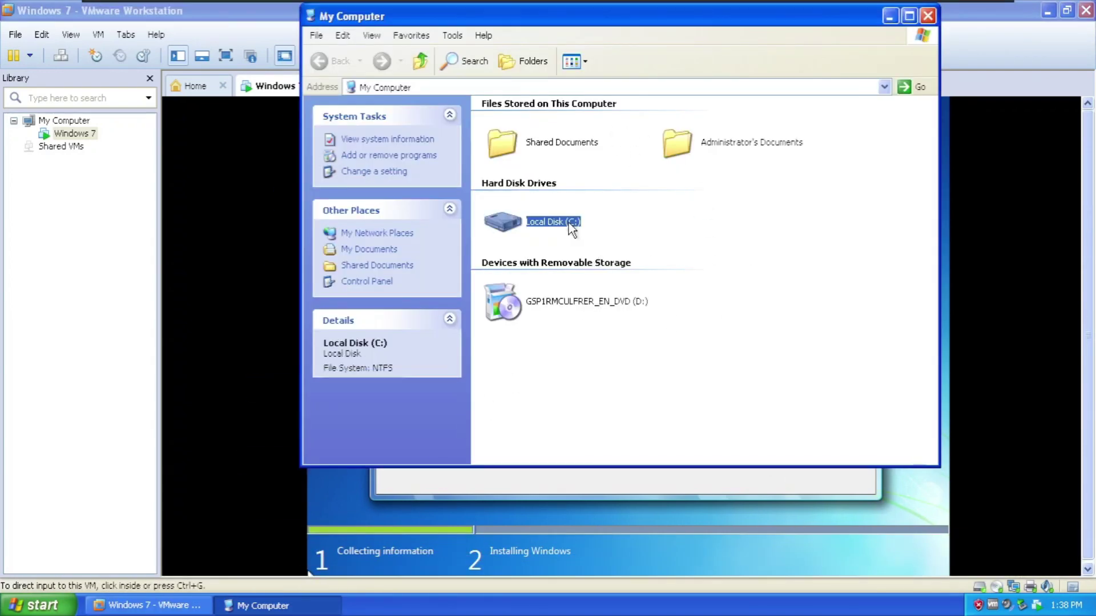
left_click(630, 212)
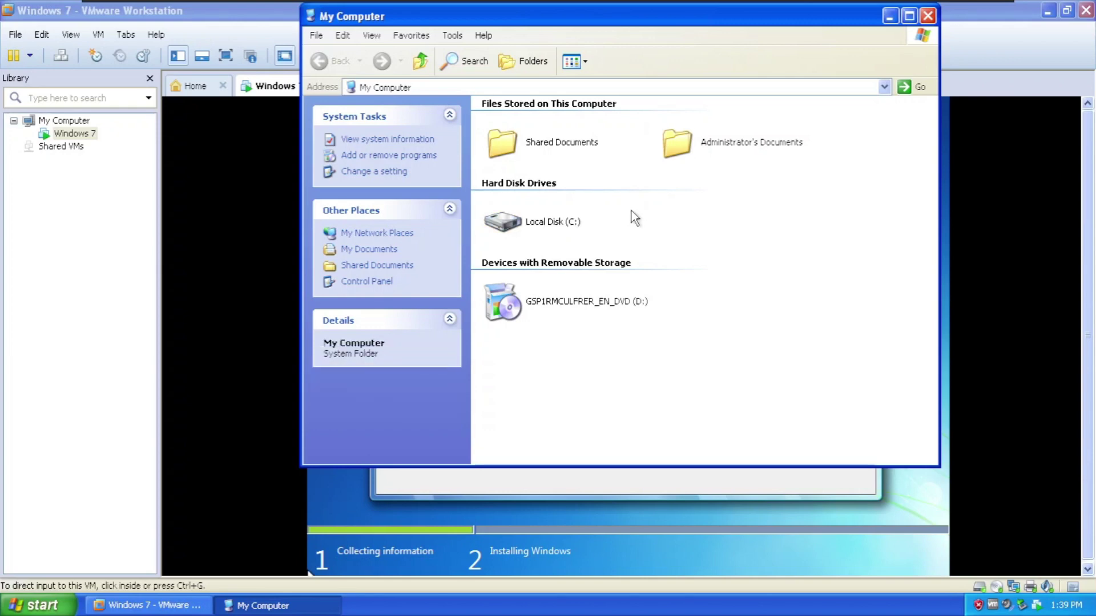
left_click(579, 217)
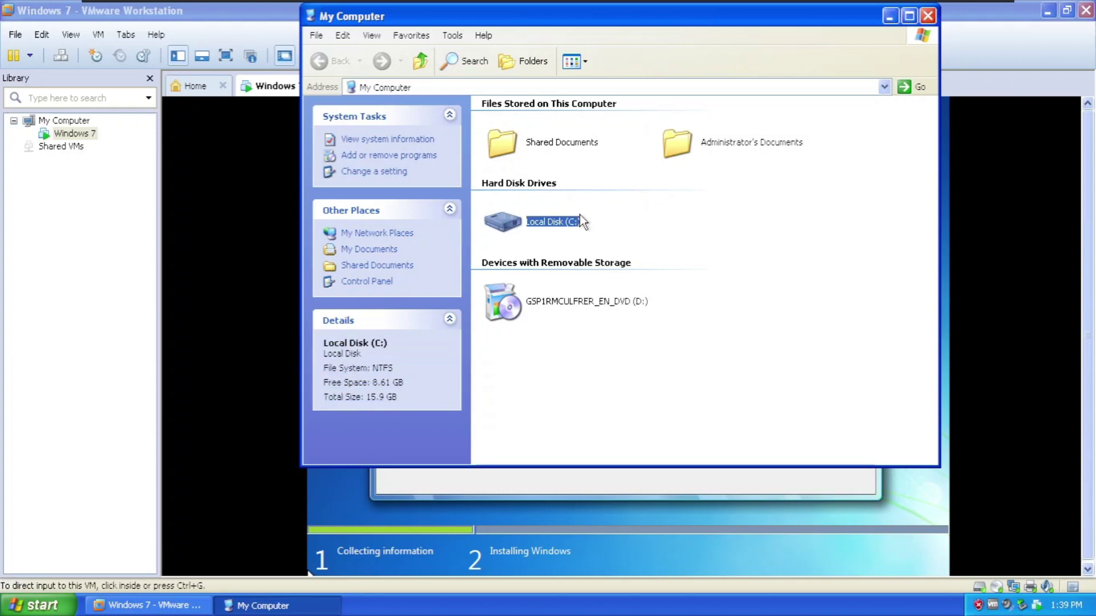
left_click(587, 221)
left_click(577, 223)
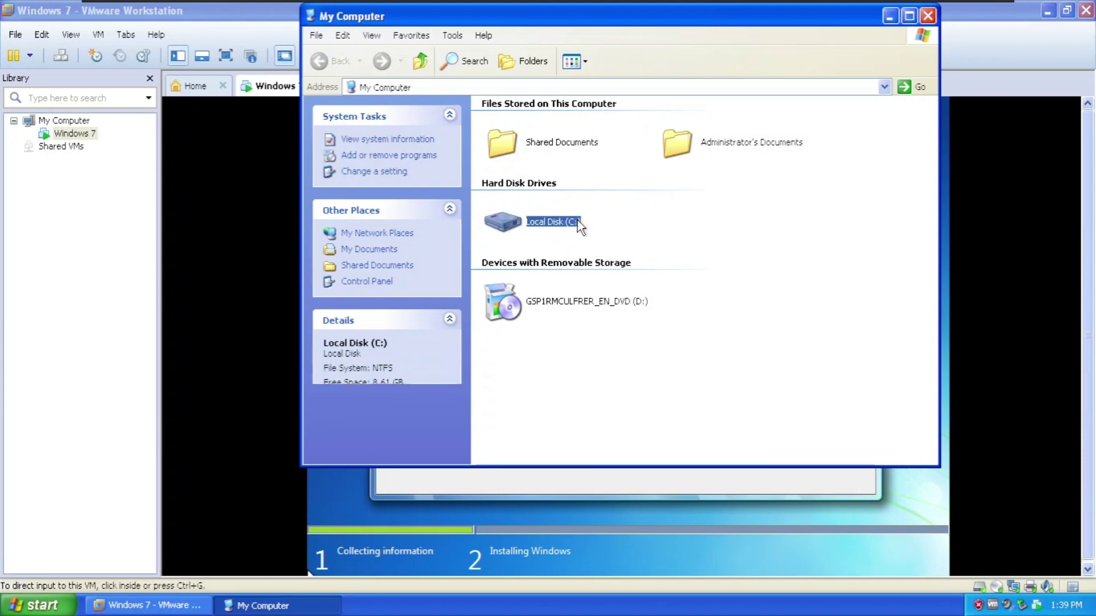
left_click(598, 228)
left_click(551, 225)
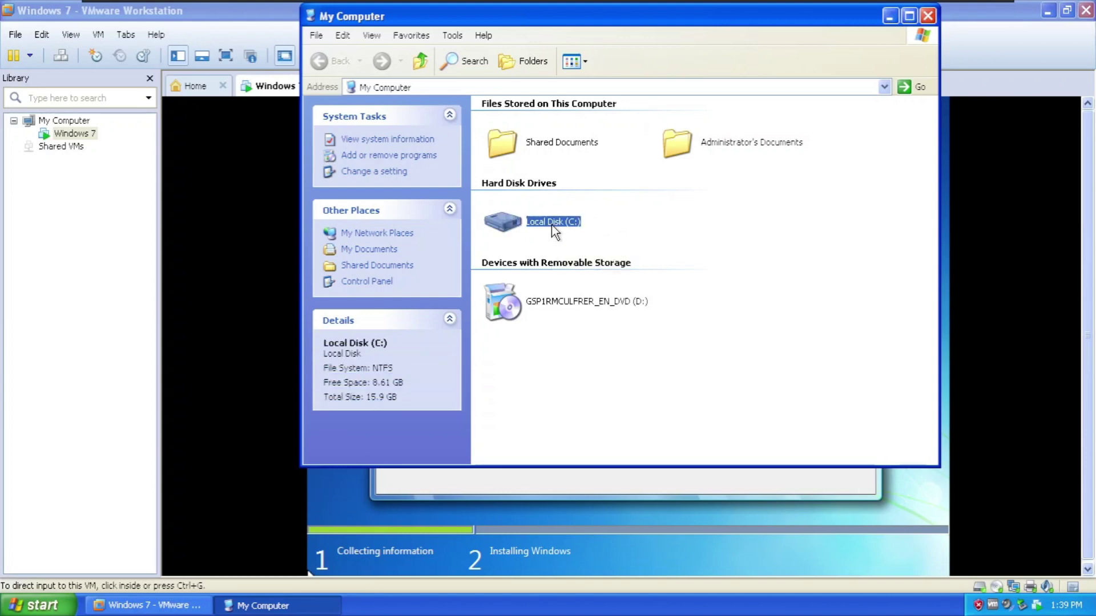
- Bring the installer forward, recheck the 8.58 GB free on Local Disk (C:), then return to the installer
left_click(208, 20)
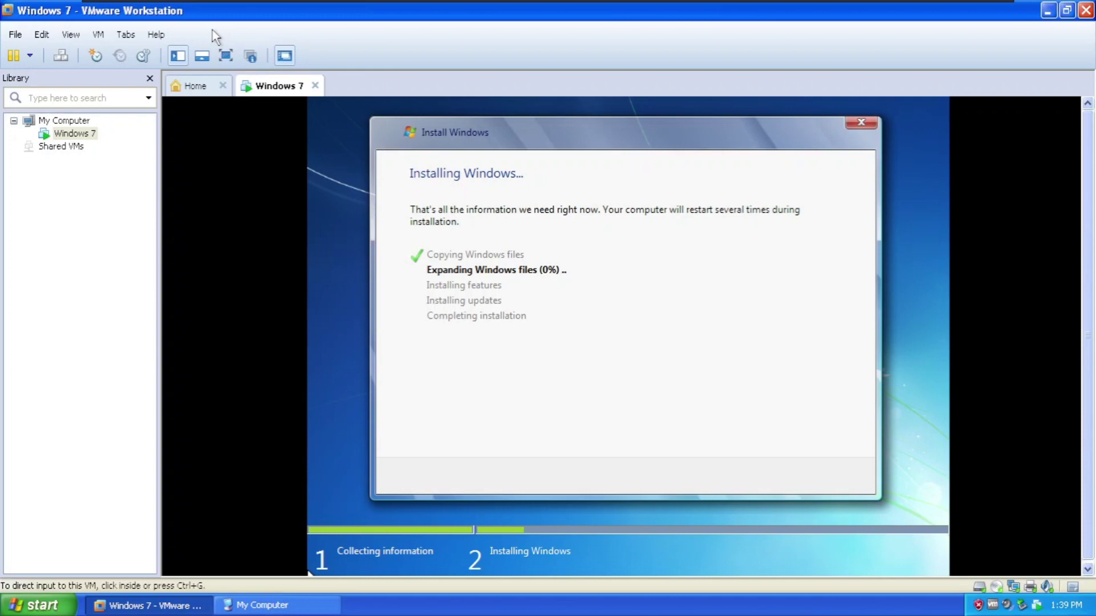
left_click(260, 604)
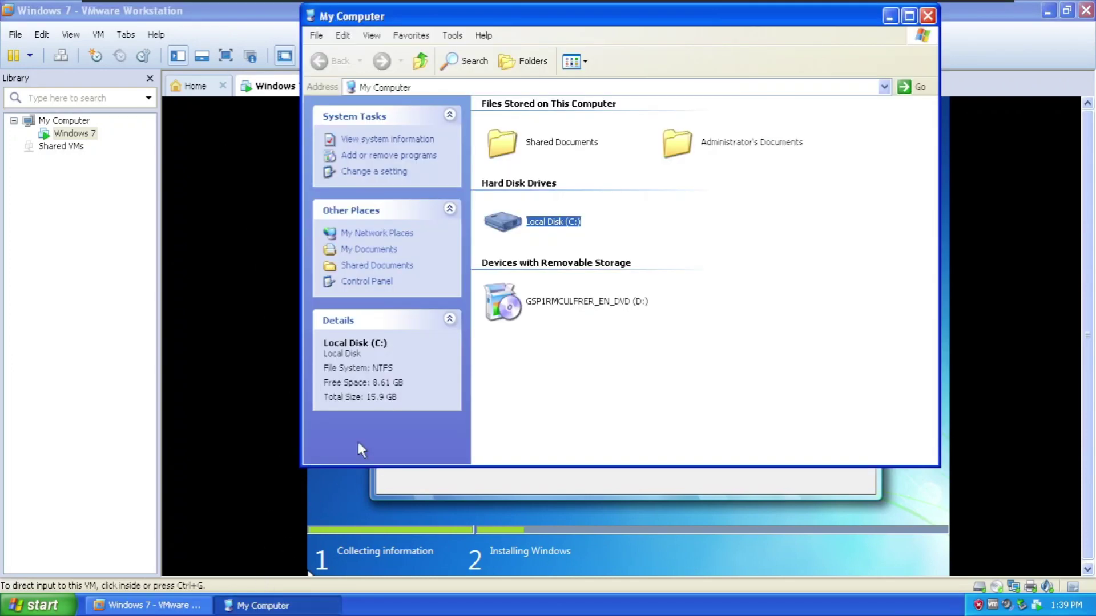
left_click(638, 222)
left_click(562, 224)
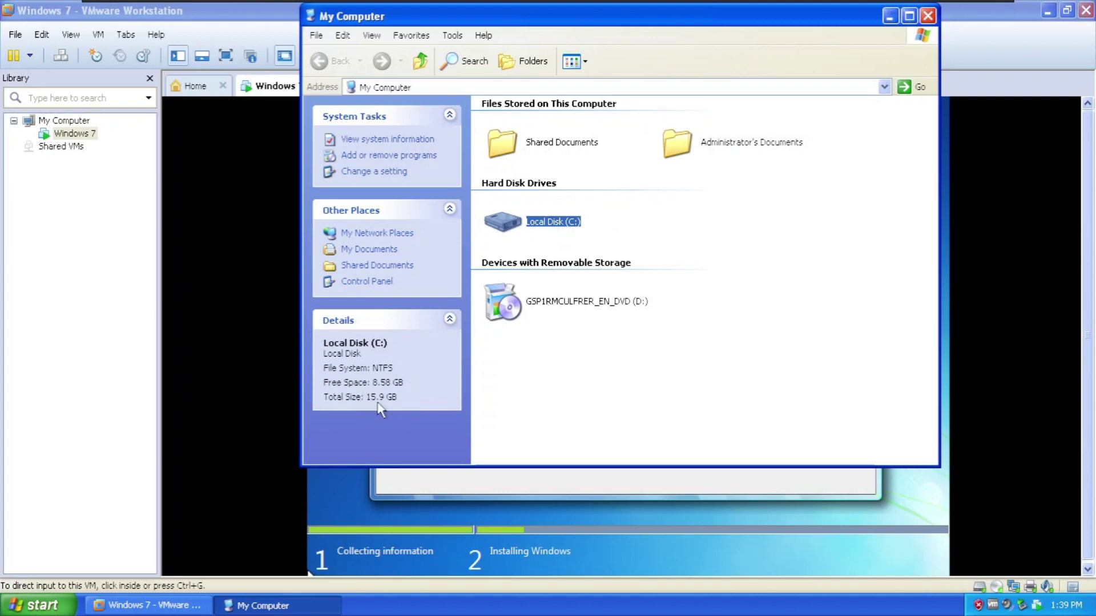
left_click(216, 26)
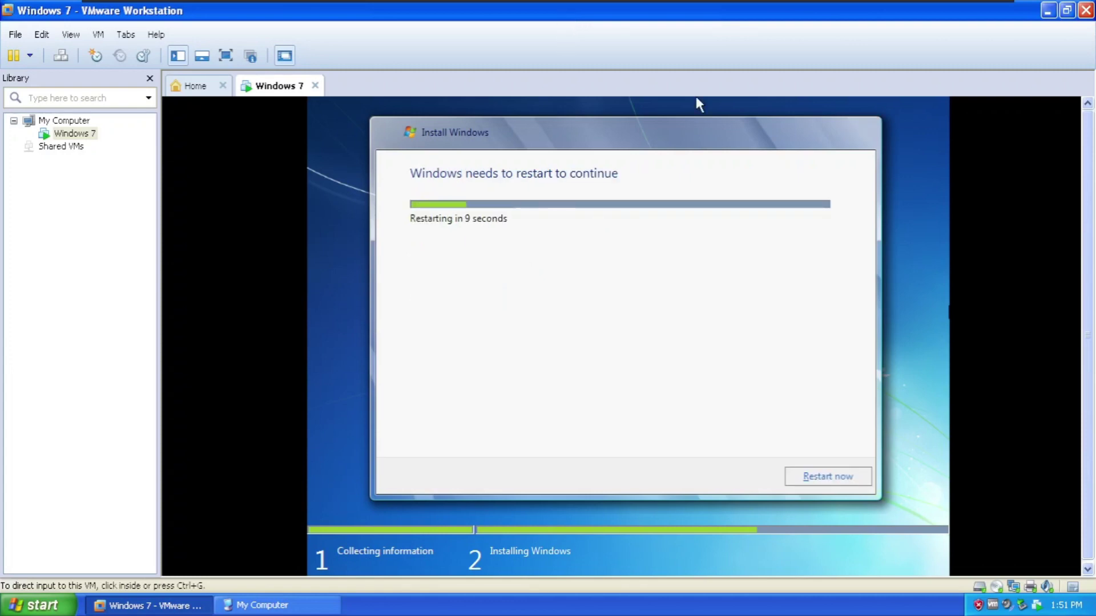
- Restart the VM now and show it full screen with the command bar auto-hiding
left_click(827, 483)
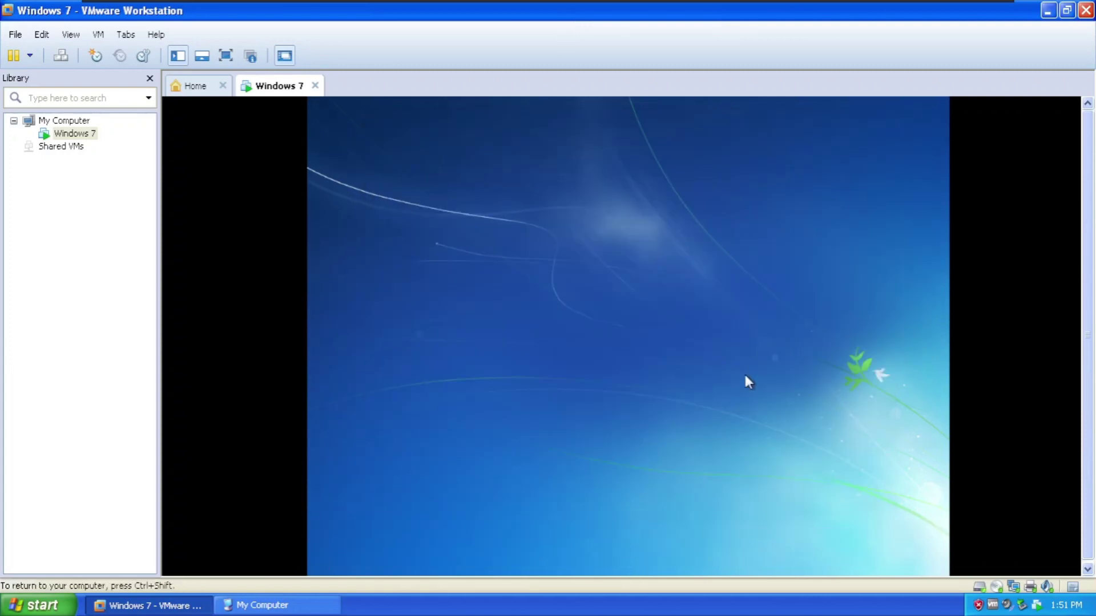
key("ctrl+shift")
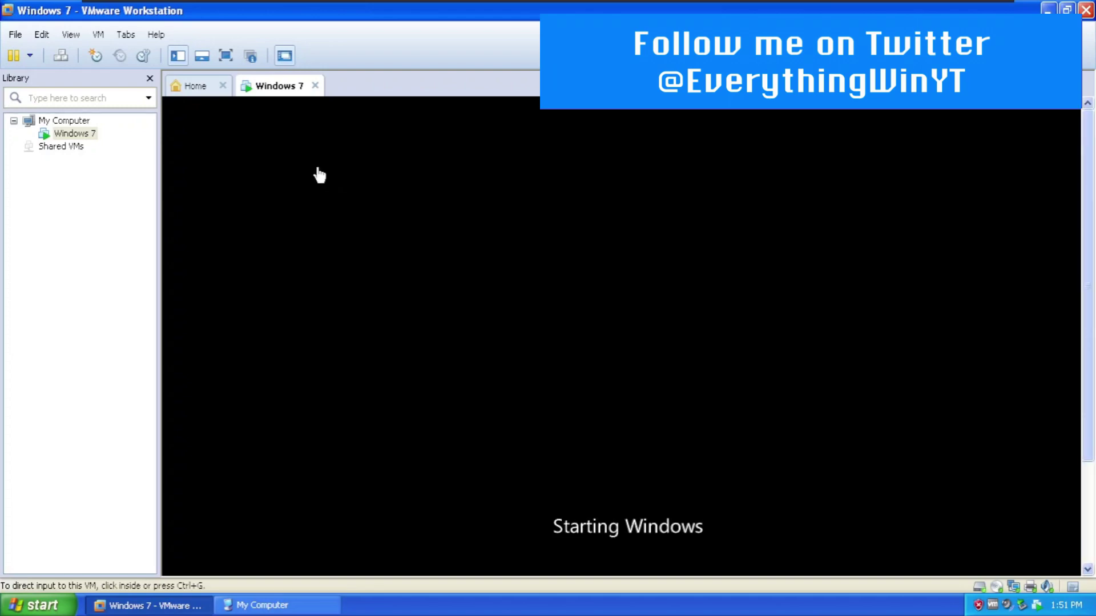
left_click(231, 56)
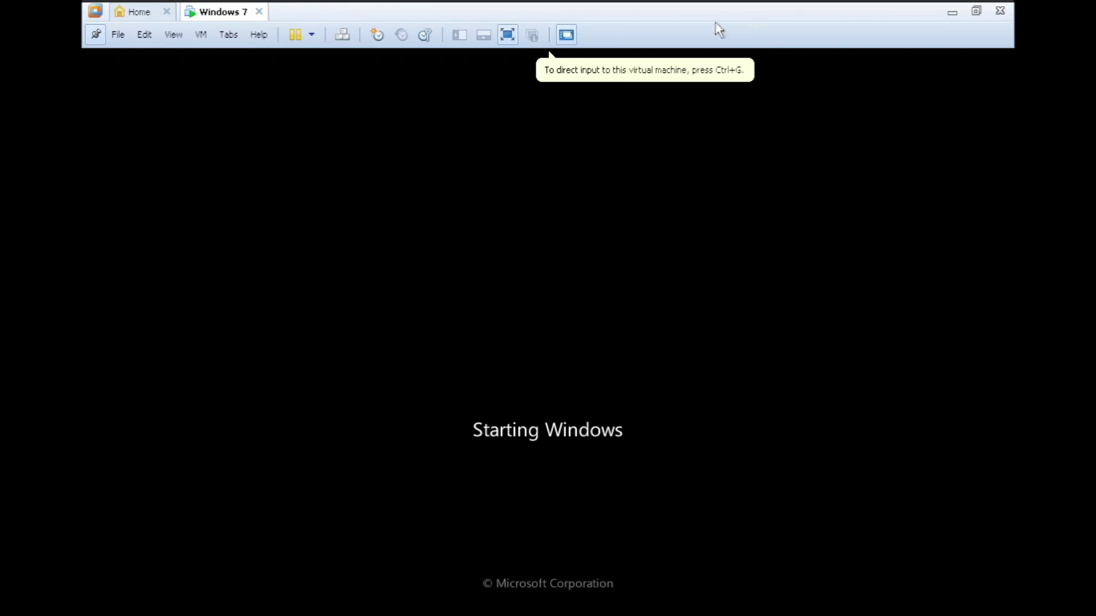
left_click(96, 35)
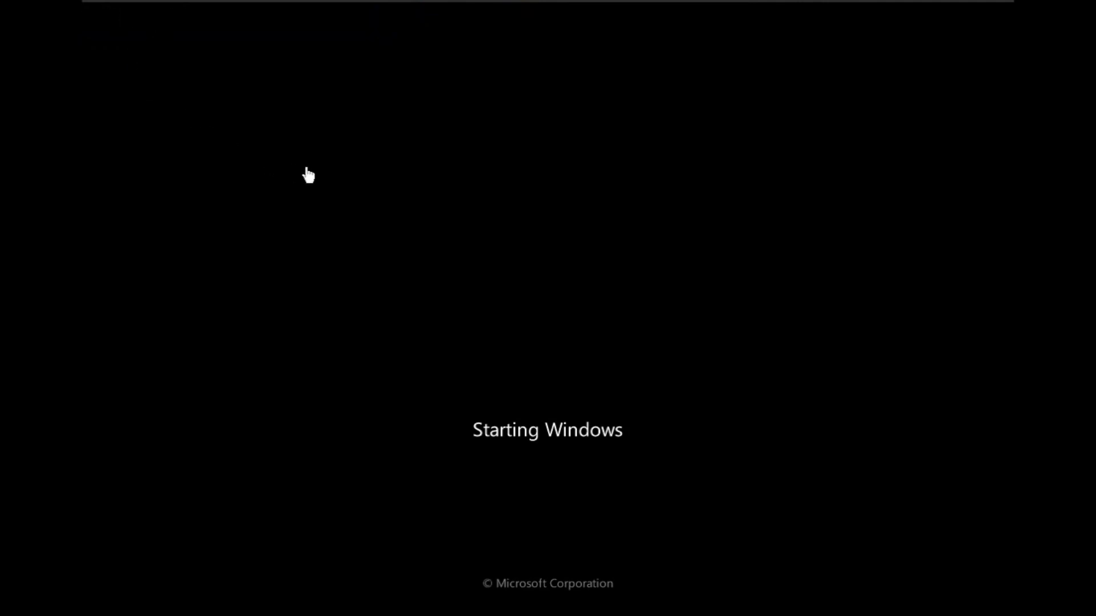
key("super")
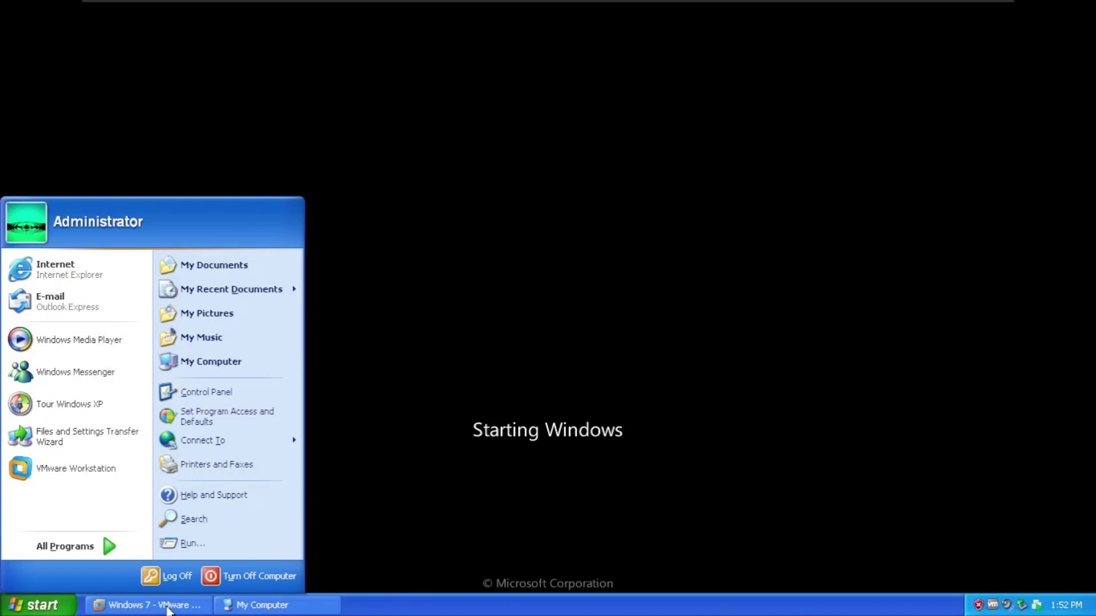
left_click(166, 608)
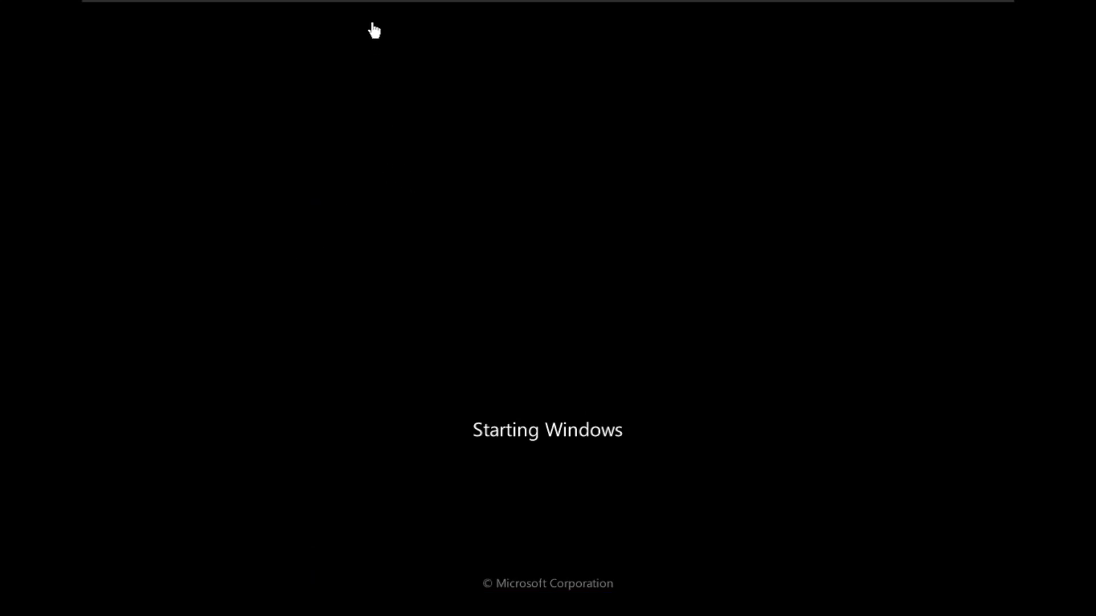
- Exit full screen, pin the VM toolbar, go full screen again, and give the VM input control
mouse_move(648, 8)
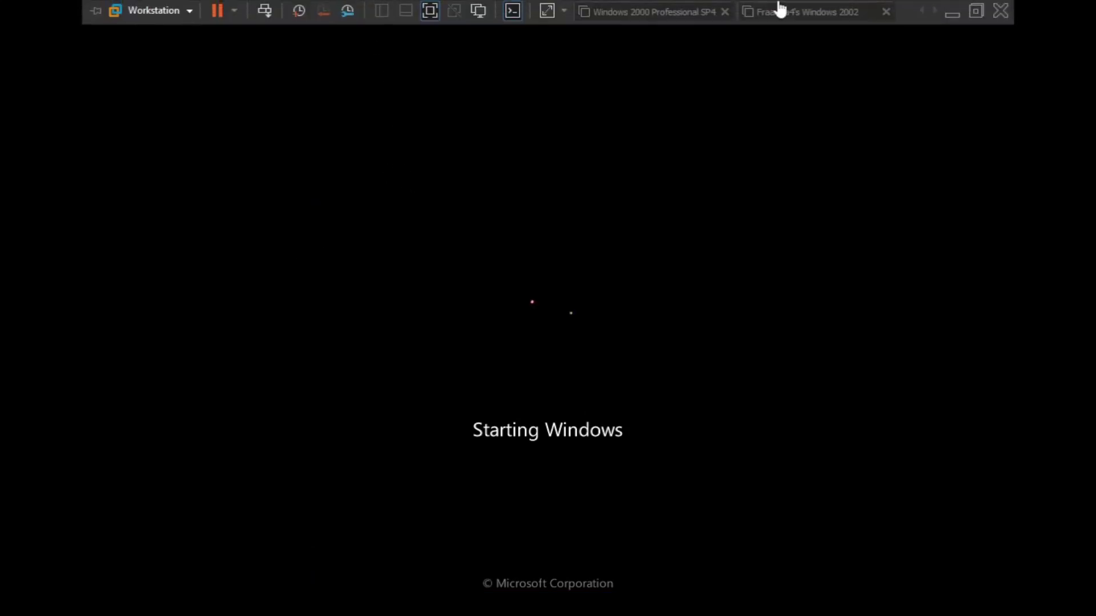
left_click(976, 11)
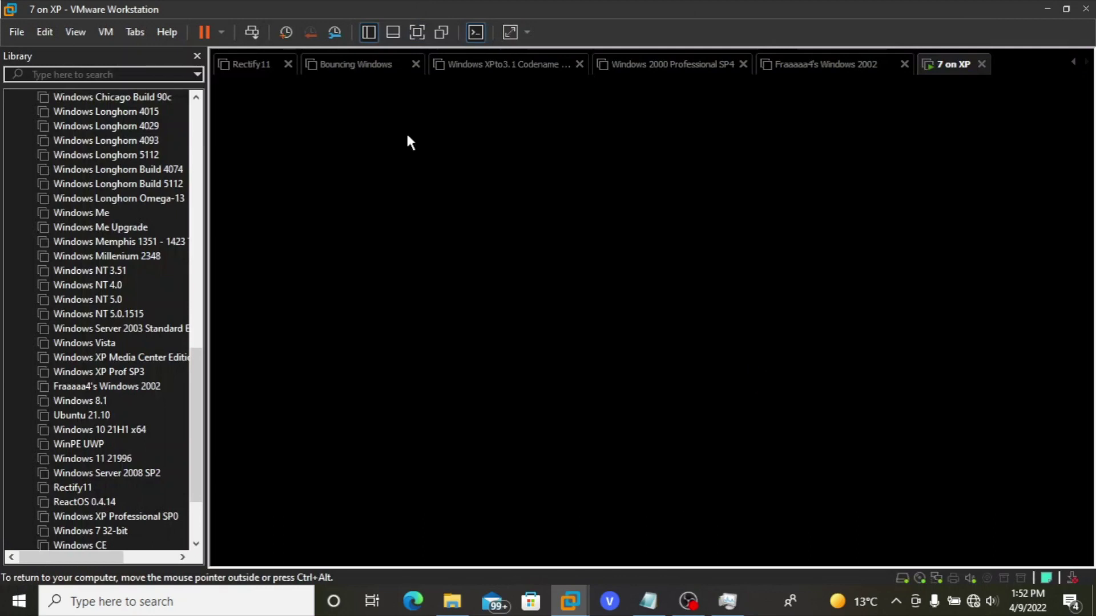
mouse_move(410, 91)
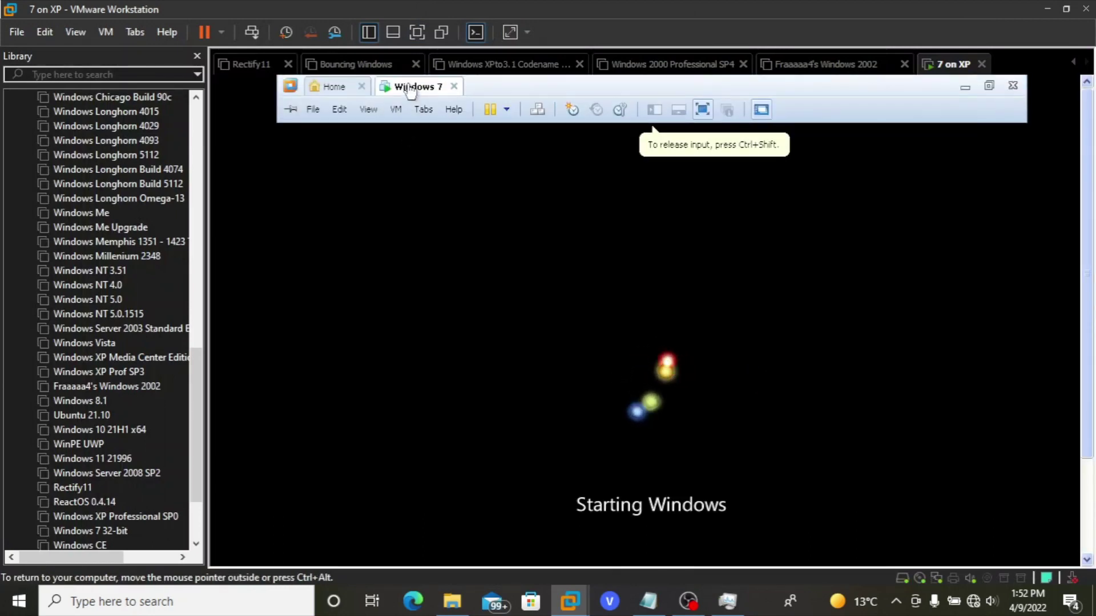
left_click(291, 109)
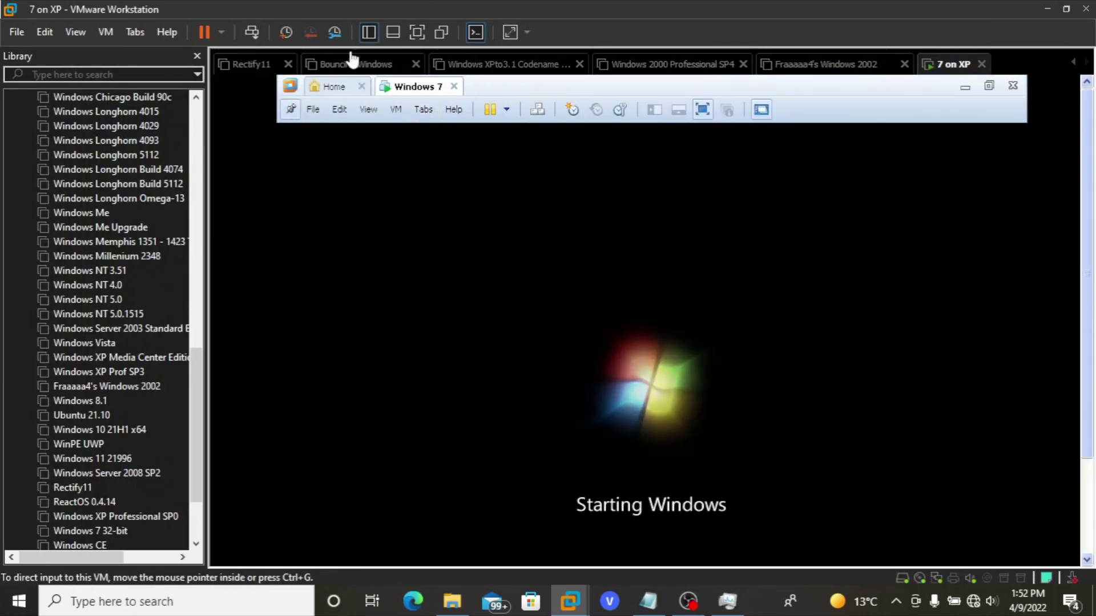
left_click(417, 32)
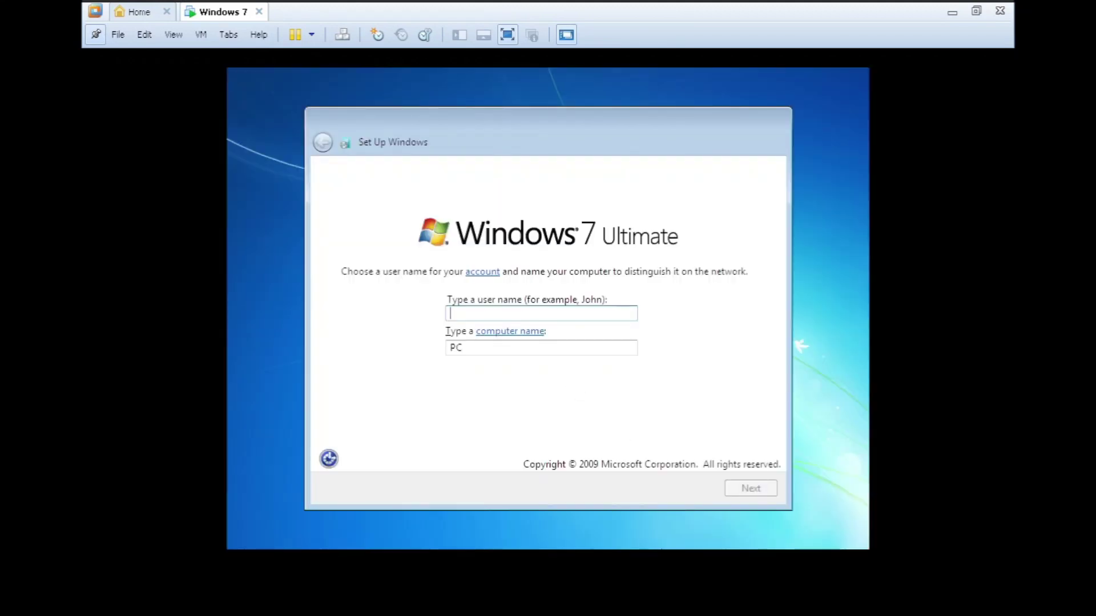
left_click(684, 541)
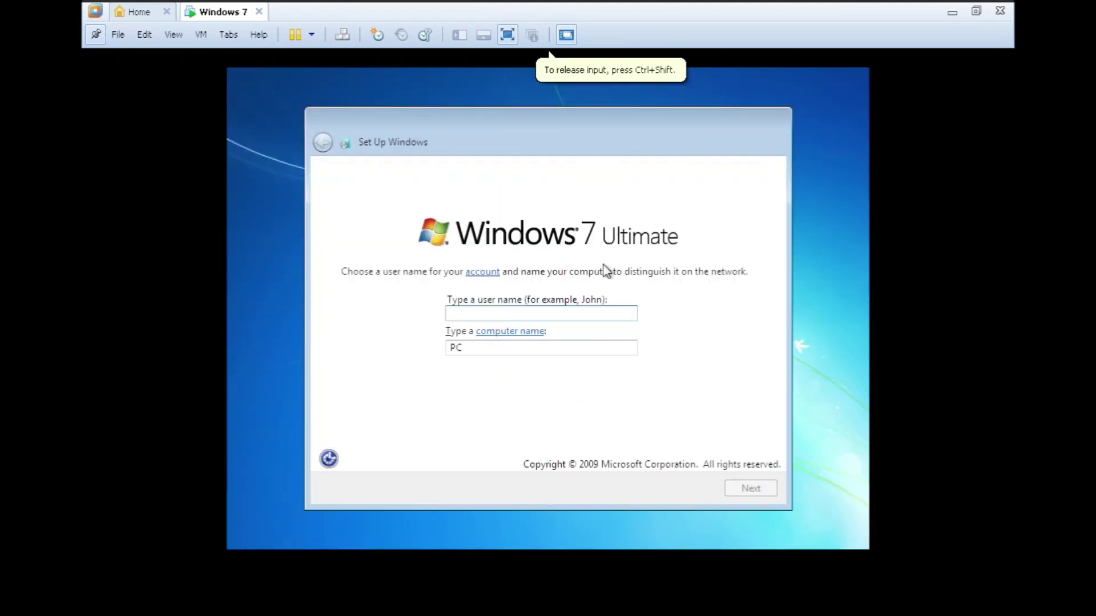
- Enter the user name, then set the account password, retype it, and add a password hint
type("Ewin")
key("Return")
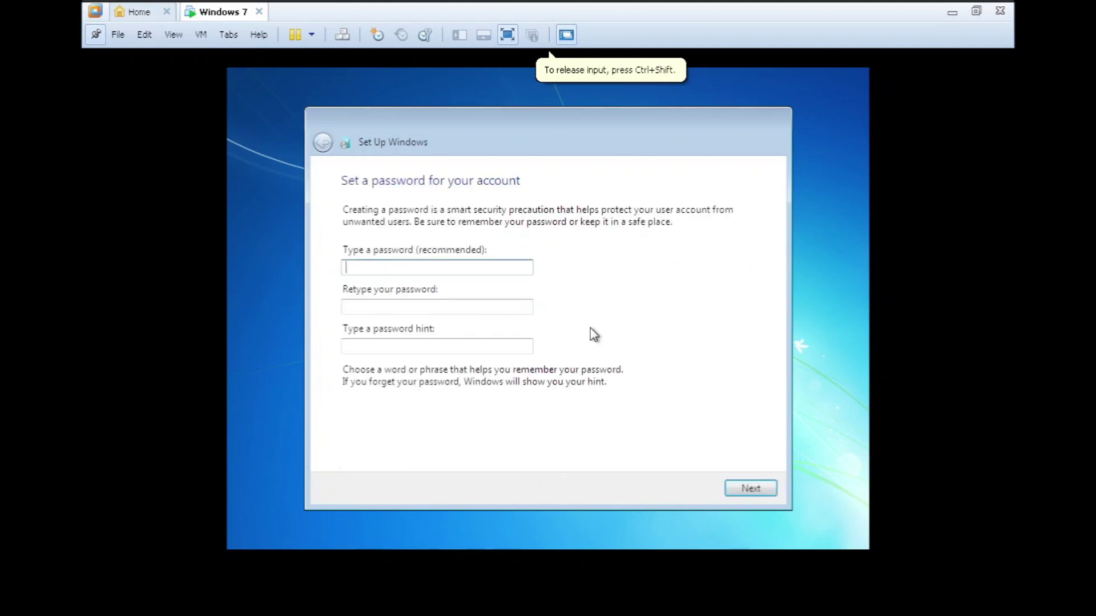
type("password1")
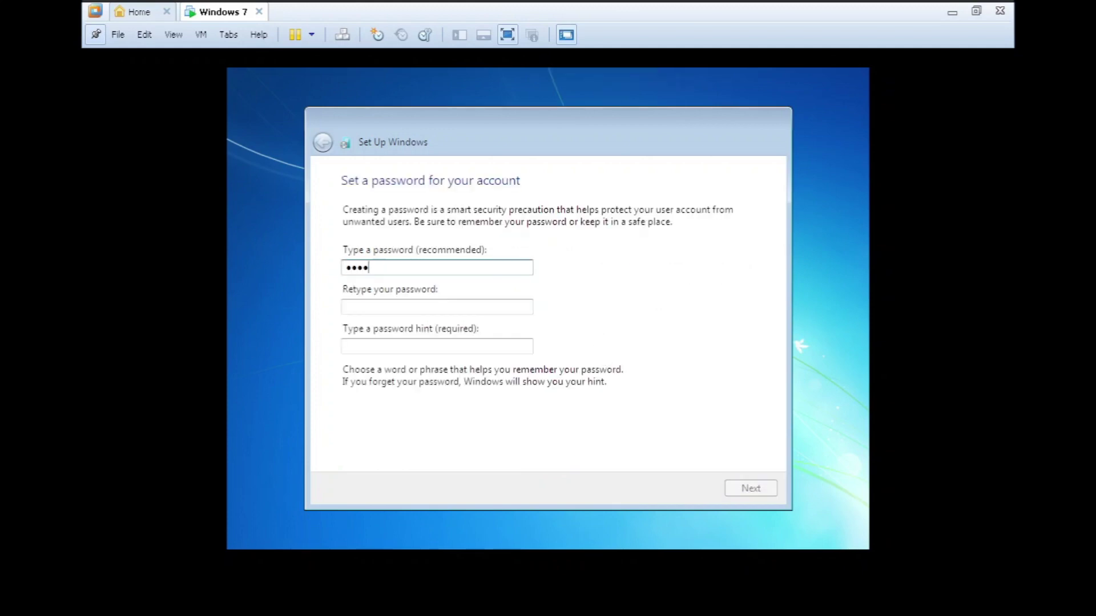
key("Tab")
type("password1")
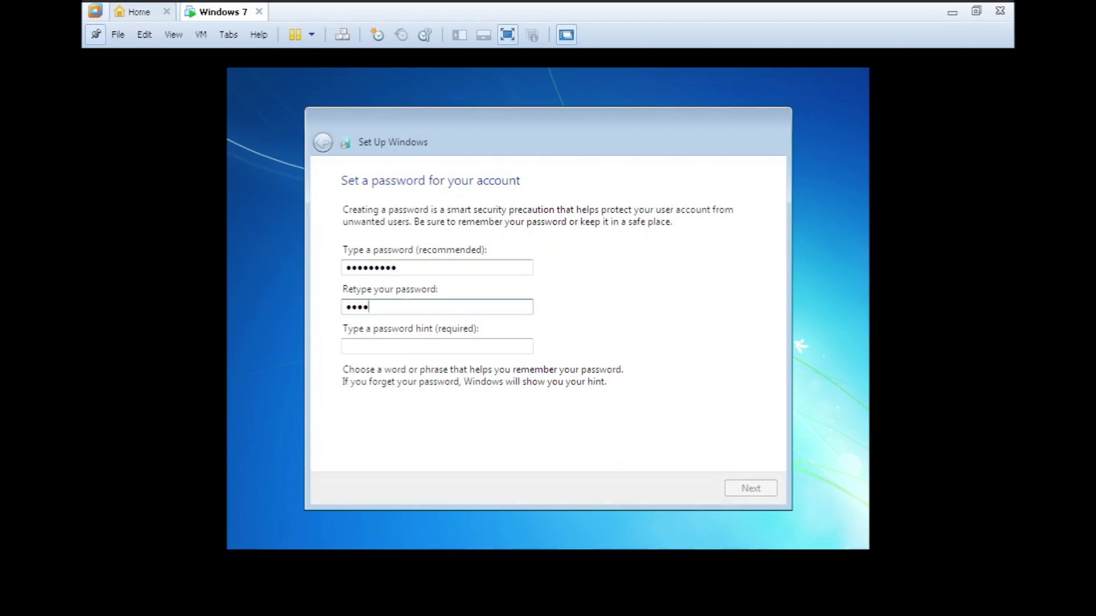
key("Tab")
type("No! The se")
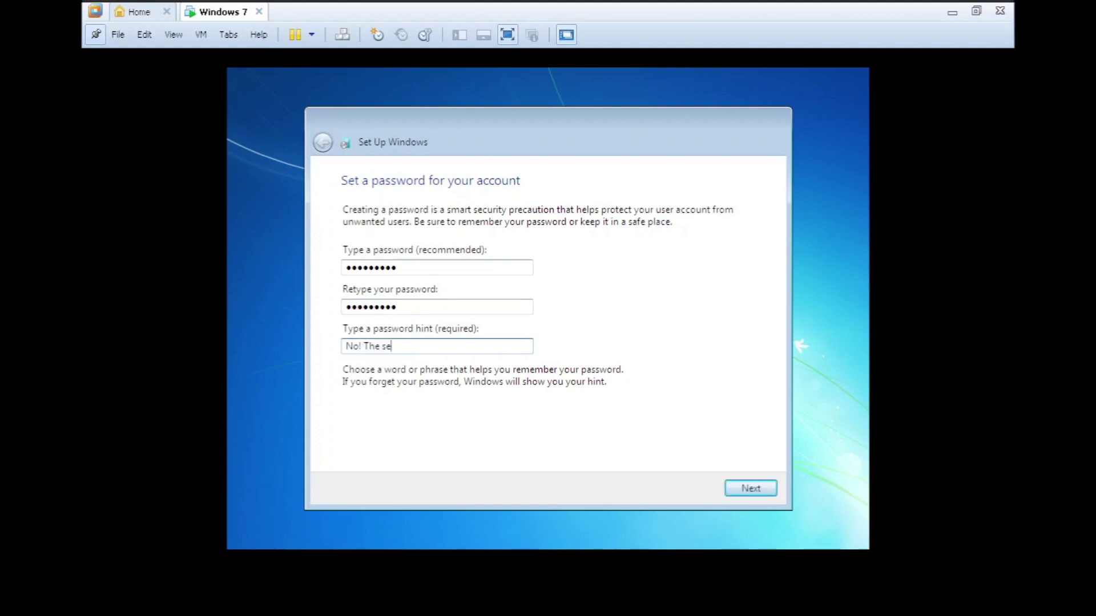
type("is a deadly lazer")
key("Return")
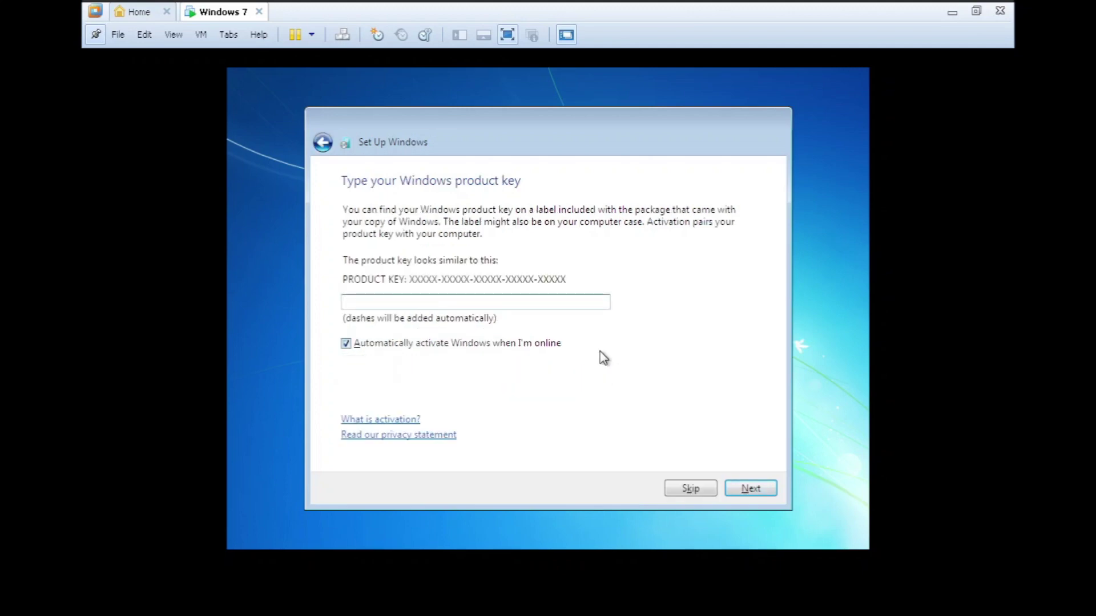
- Turn off automatic activation, skip the product key, and choose Ask me later for updates
left_click(556, 345)
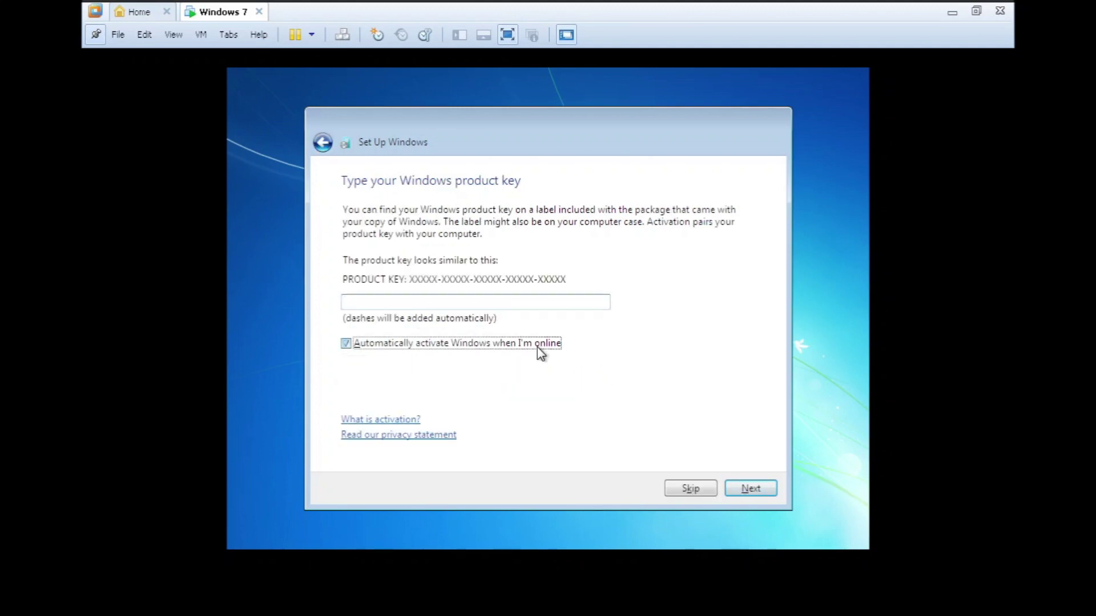
left_click(711, 495)
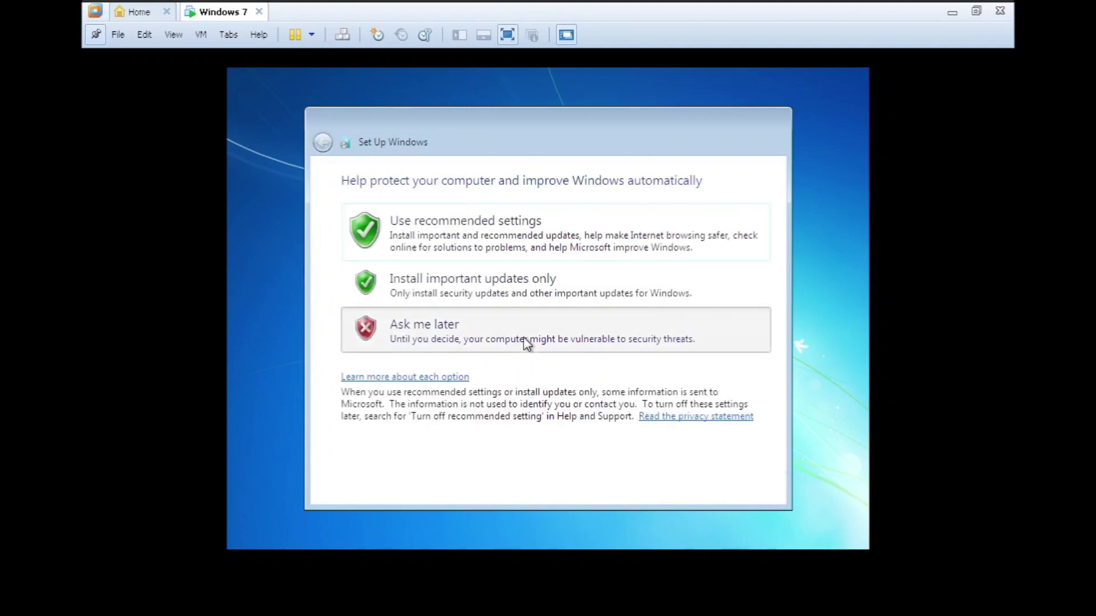
left_click(525, 342)
left_click(514, 233)
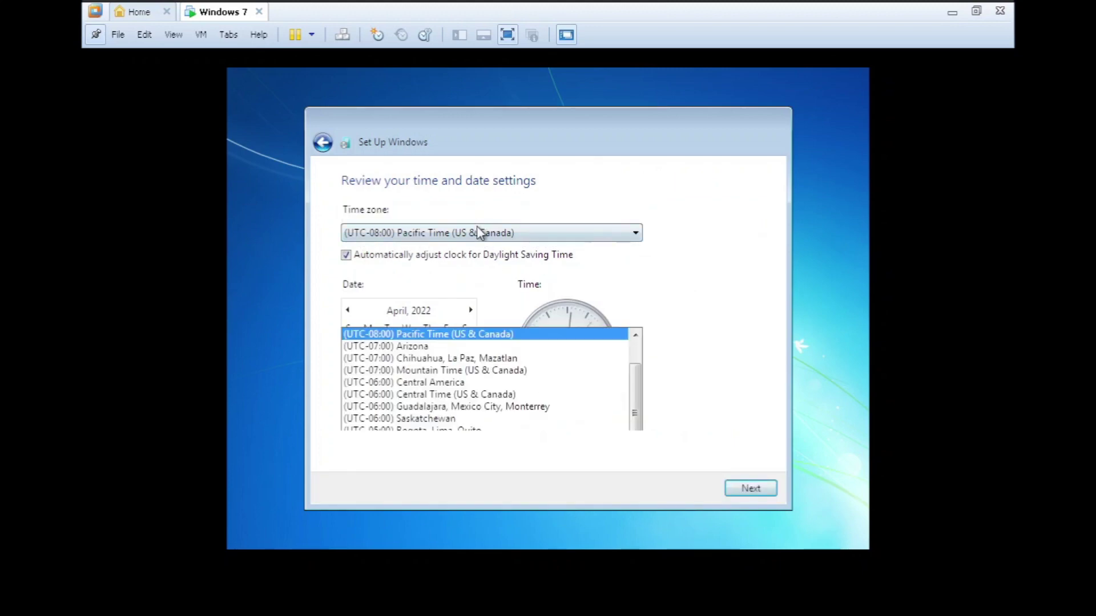
- Set the time zone to (UTC+07:00) Bangkok, Hanoi, Jakarta and the network location to Public
left_click(650, 167)
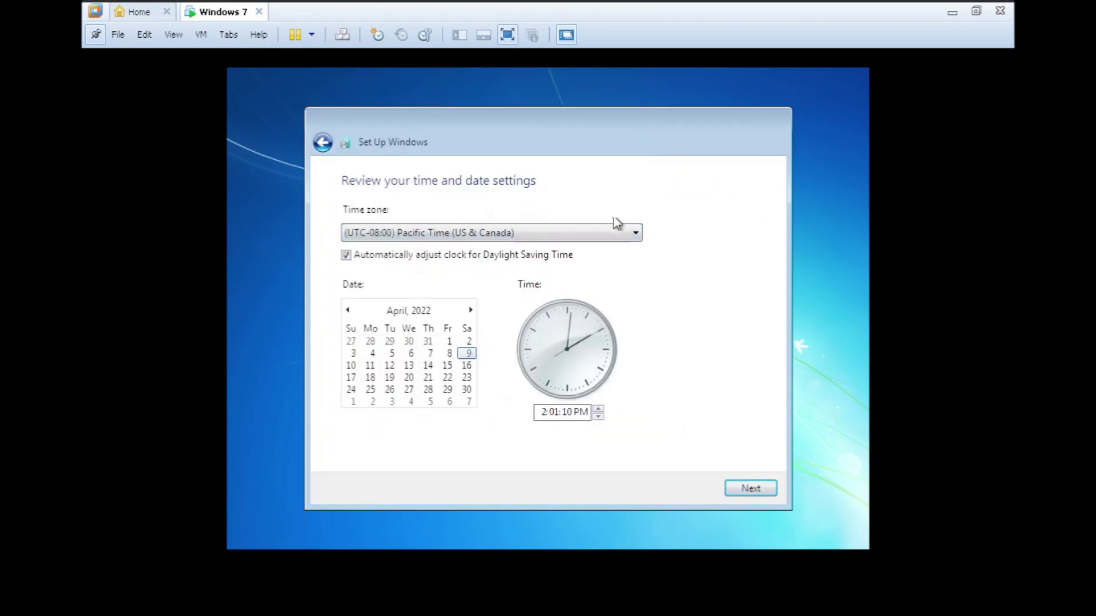
left_click(615, 230)
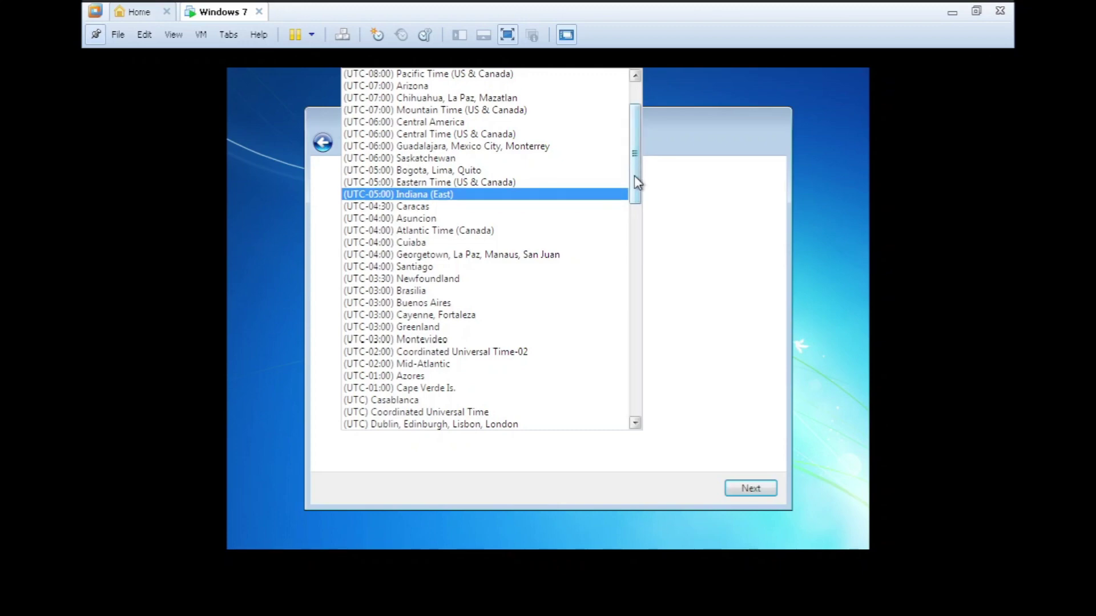
scroll(641, 257, "down", 15)
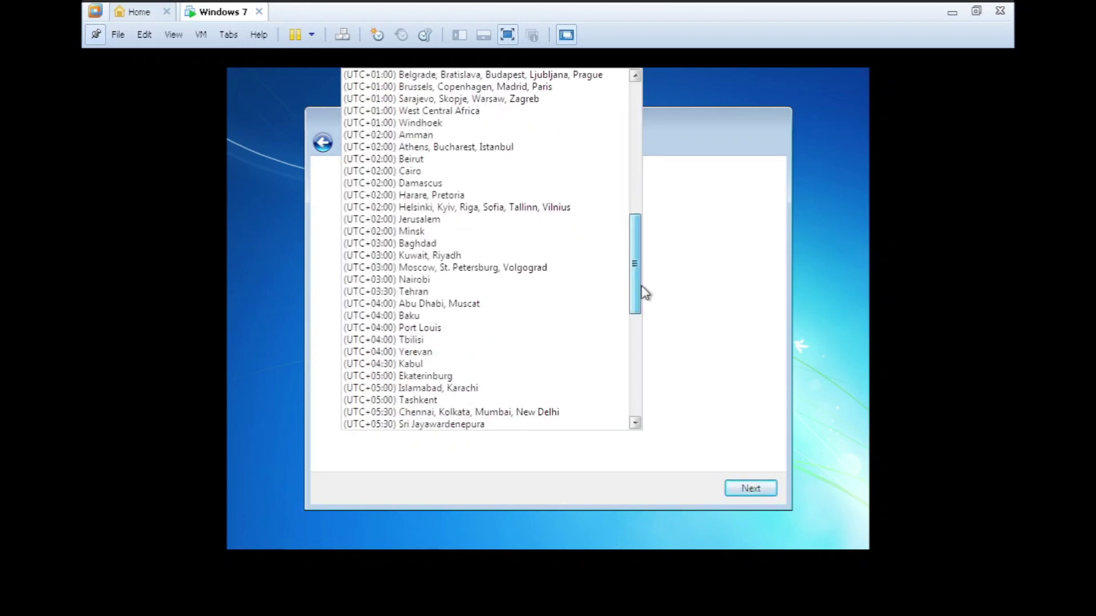
scroll(642, 342, "down", 4)
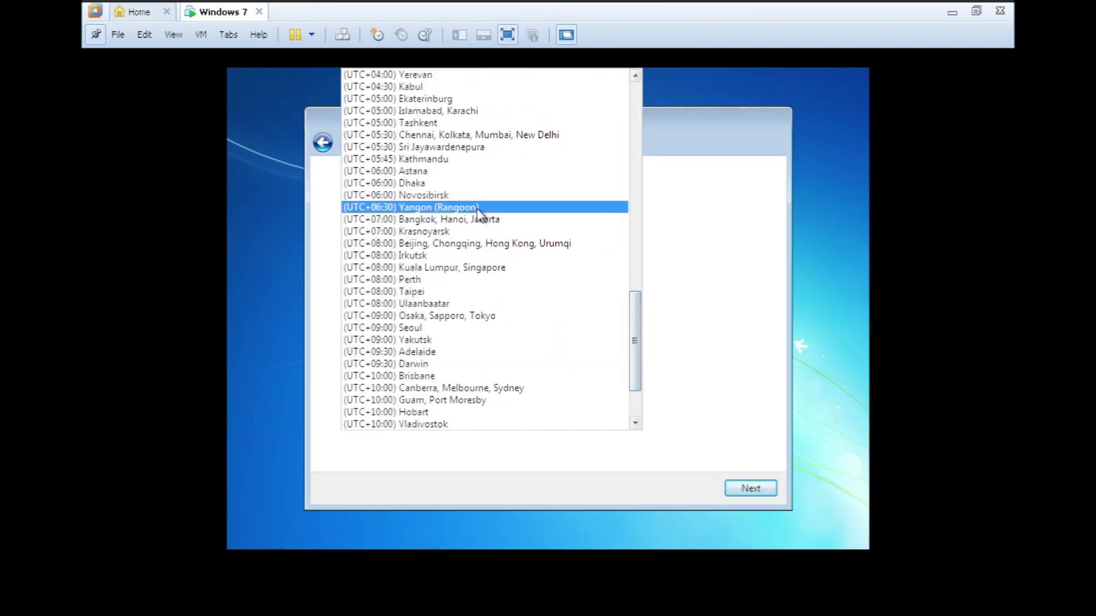
scroll(478, 221, "down", 2)
left_click(457, 171)
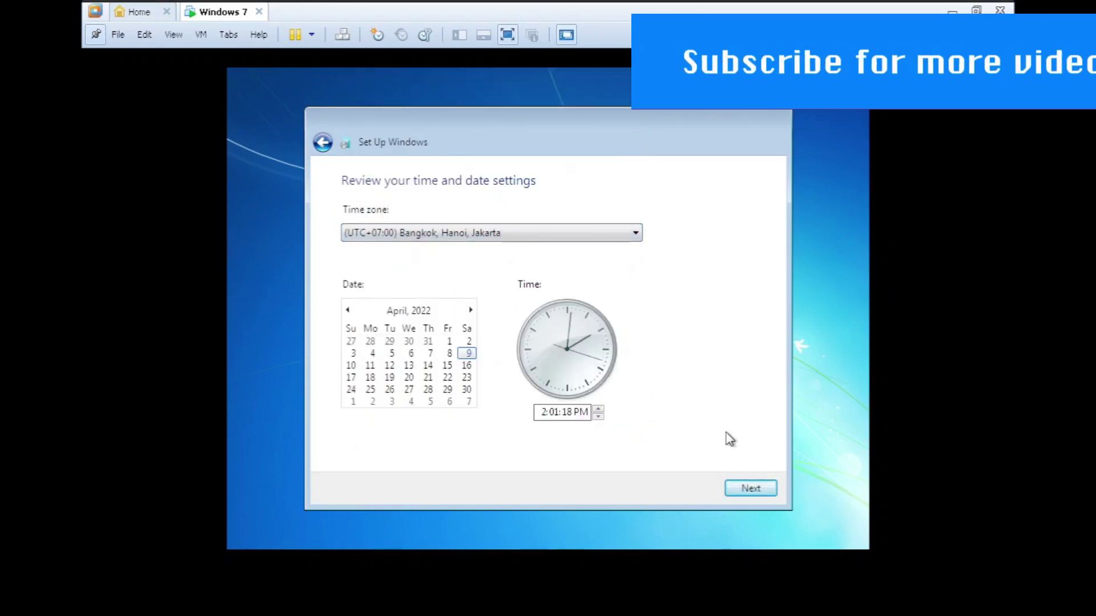
left_click(773, 487)
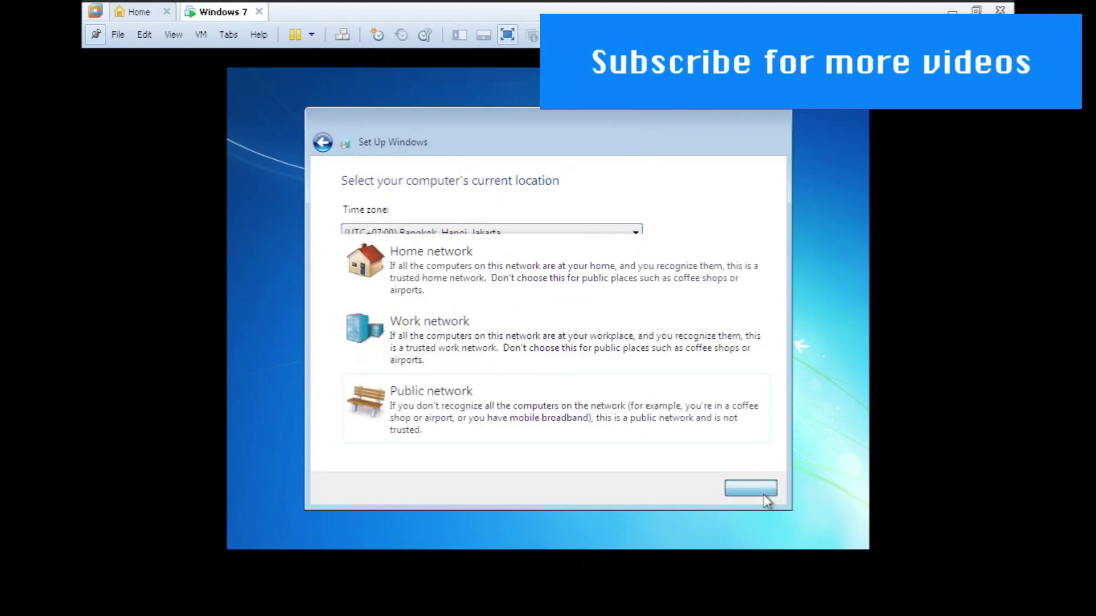
left_click(584, 408)
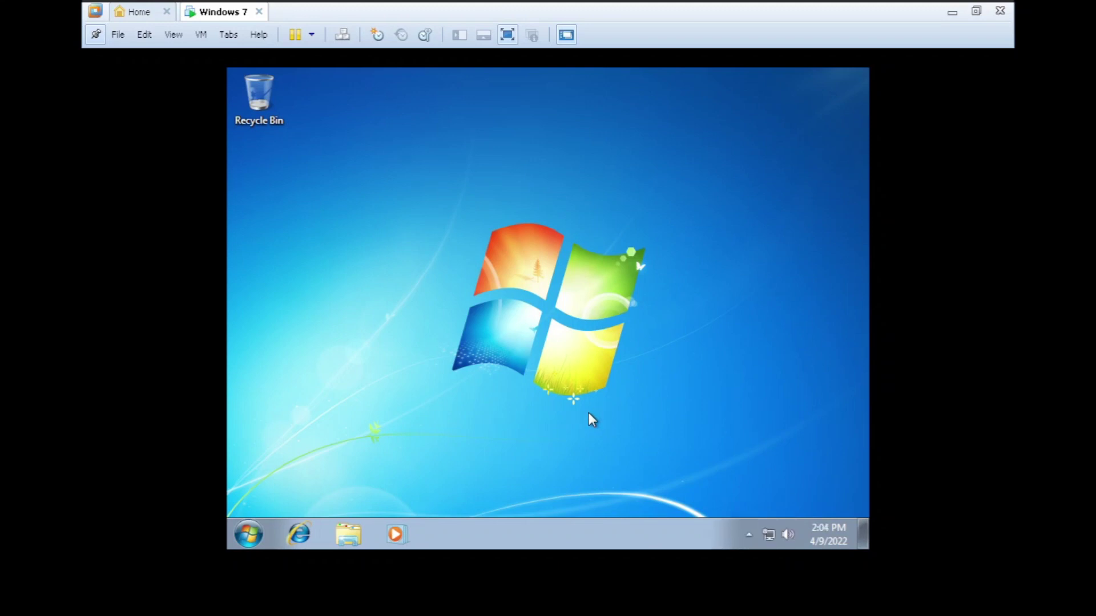
- Start Install VMware Tools from the VM menu
left_click(226, 275)
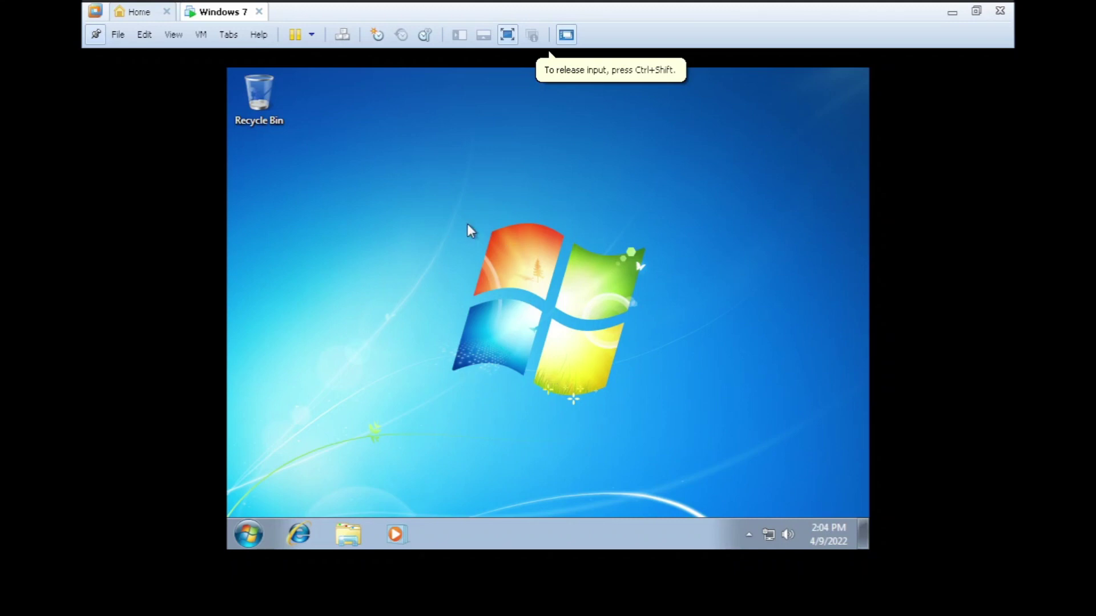
left_click(174, 34)
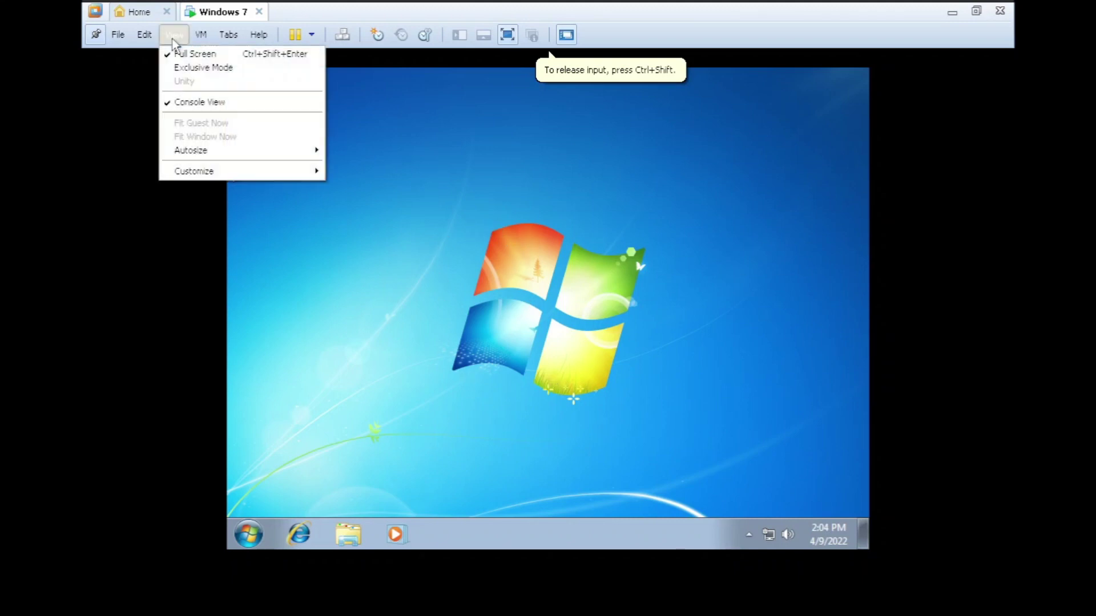
mouse_move(143, 36)
mouse_move(201, 34)
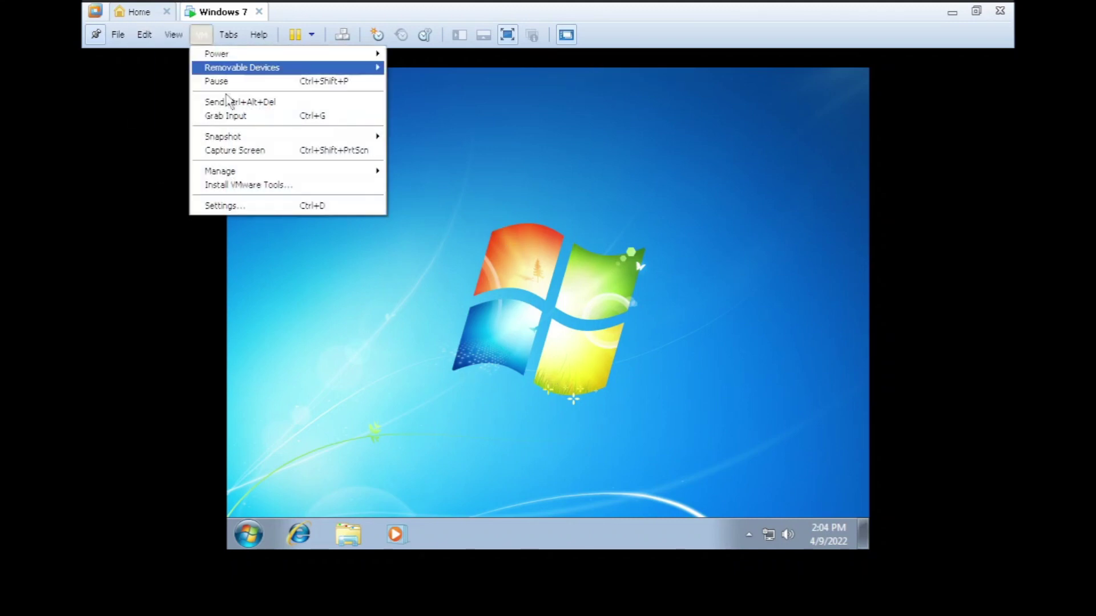
left_click(248, 186)
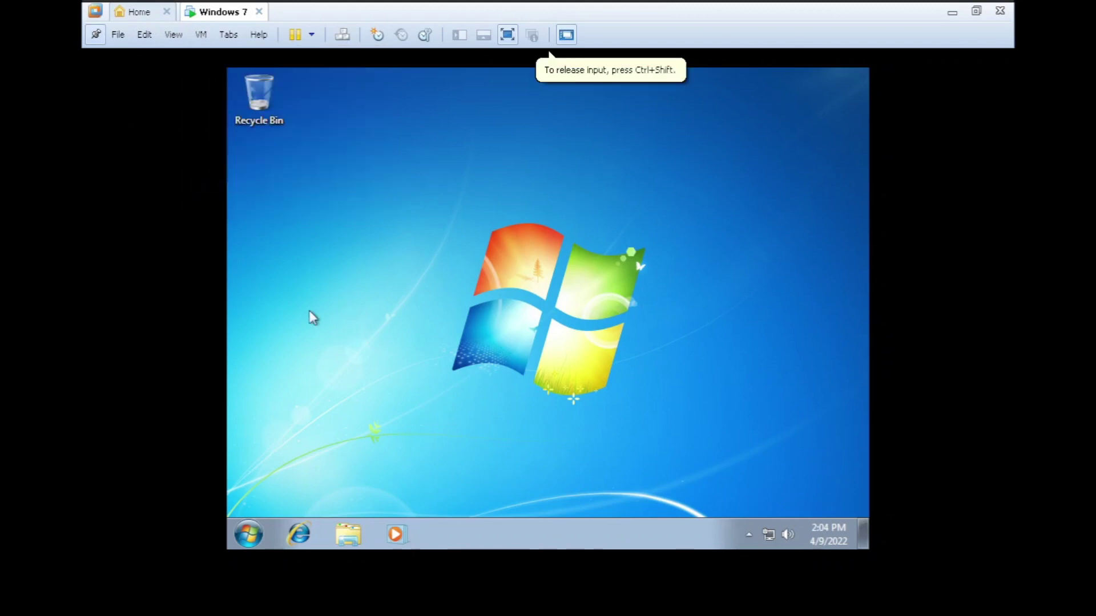
- Open the guest's Computer window, cancel the update check, close Software Updates, and refresh the drives
left_click(346, 541)
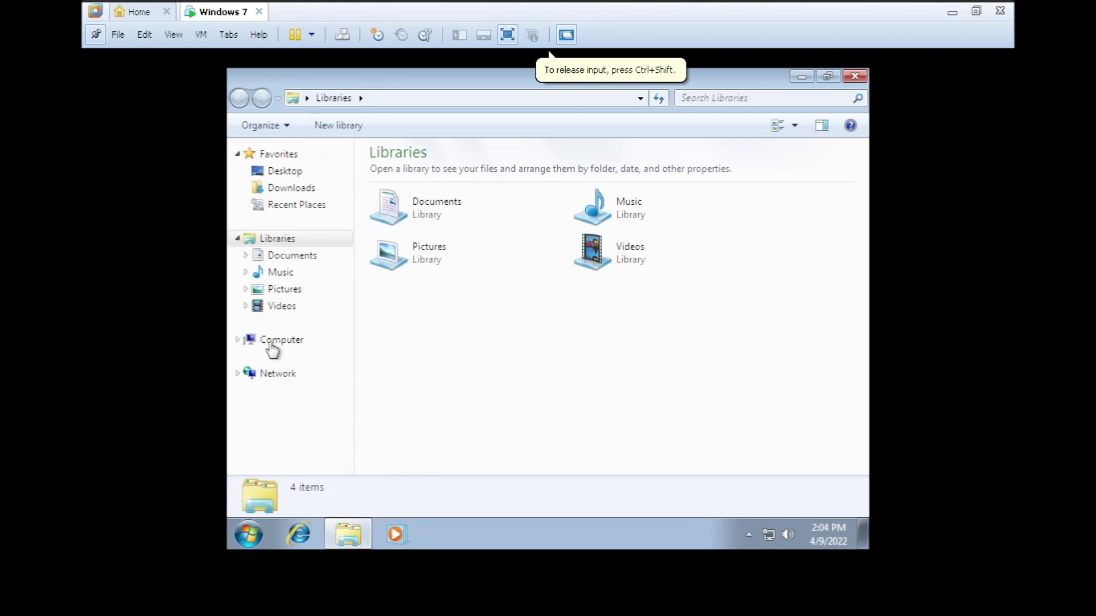
left_click(269, 340)
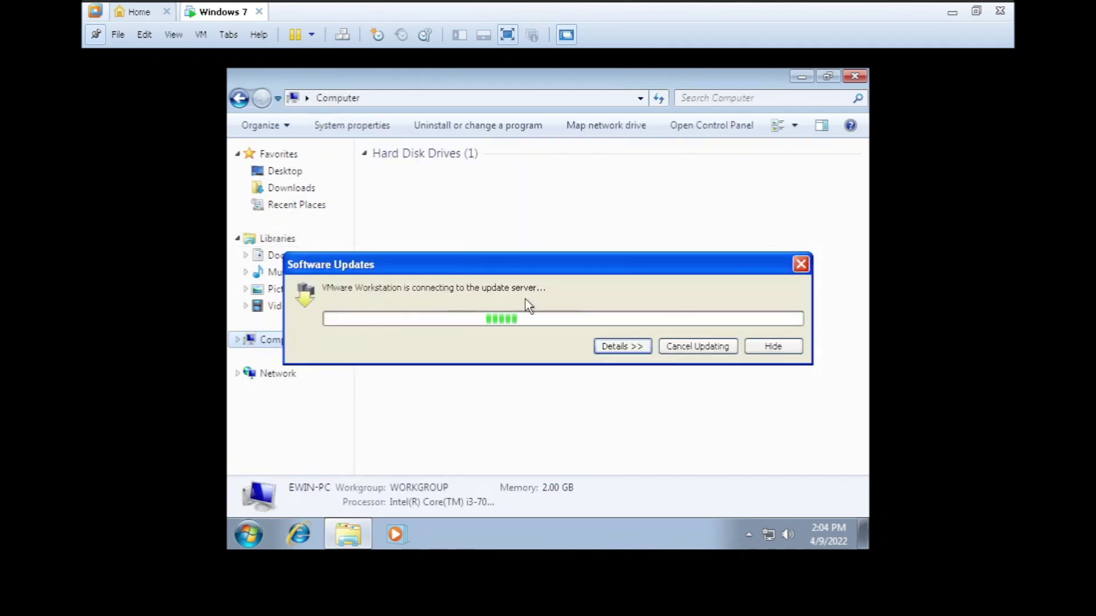
left_click(668, 348)
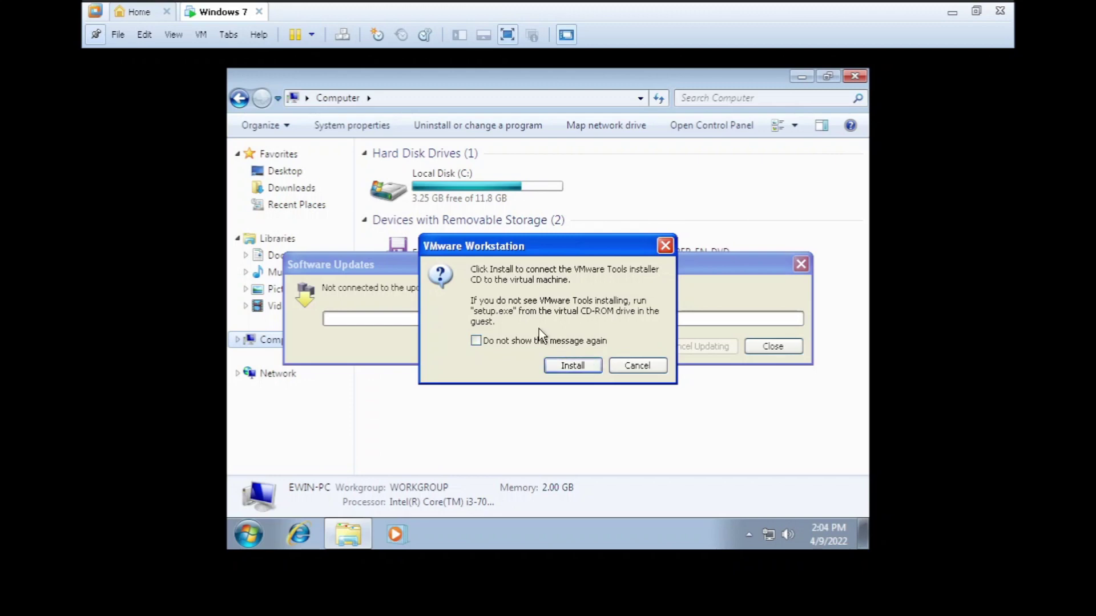
left_click(571, 368)
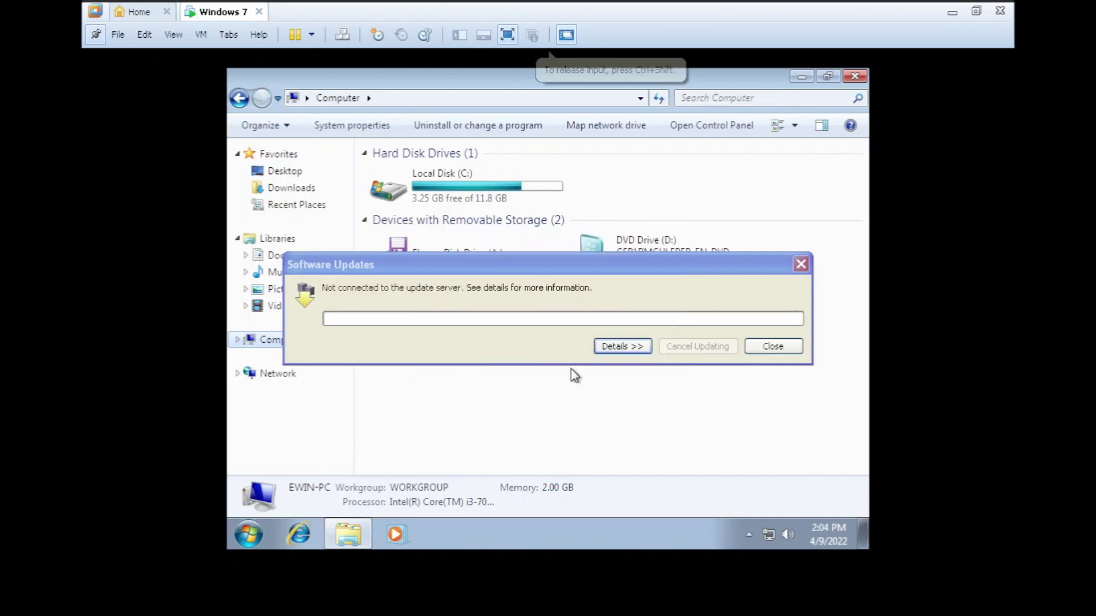
left_click(596, 345)
left_click_drag(507, 274, 349, 200)
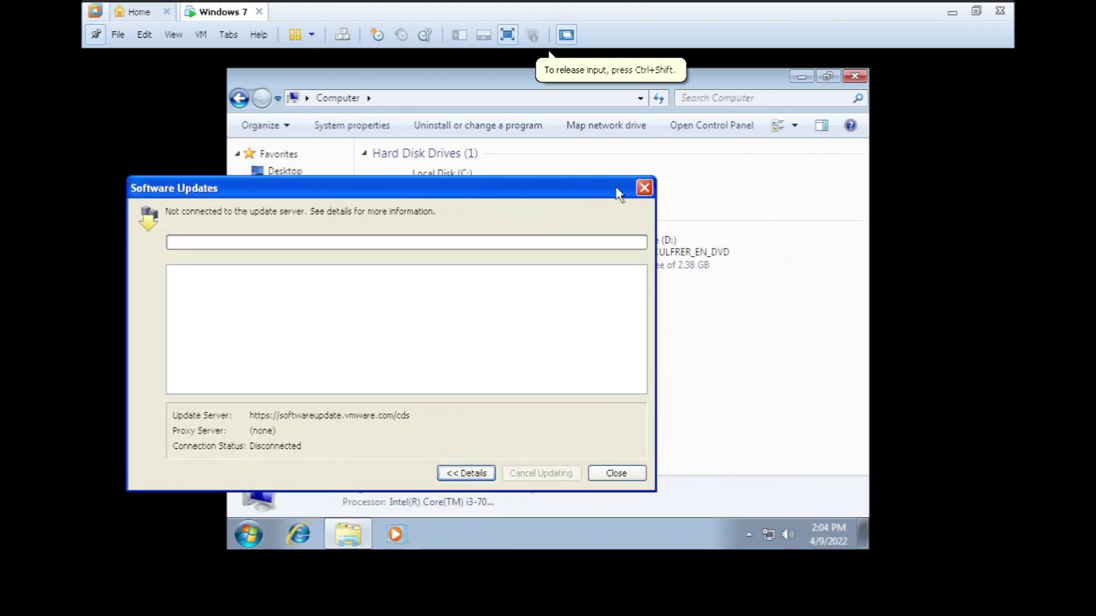
left_click(633, 465)
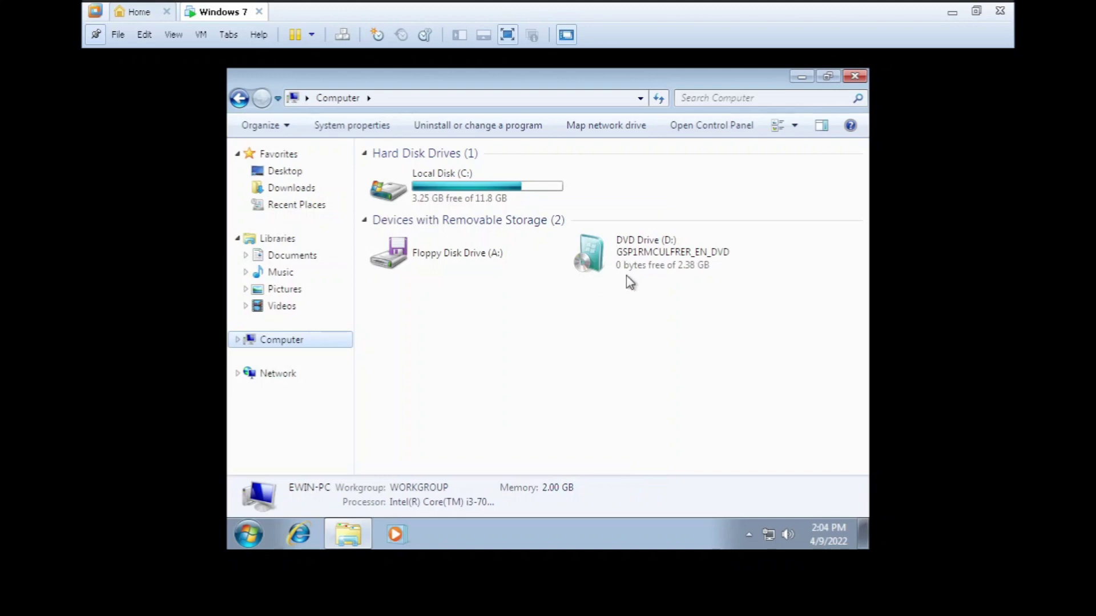
left_click(660, 103)
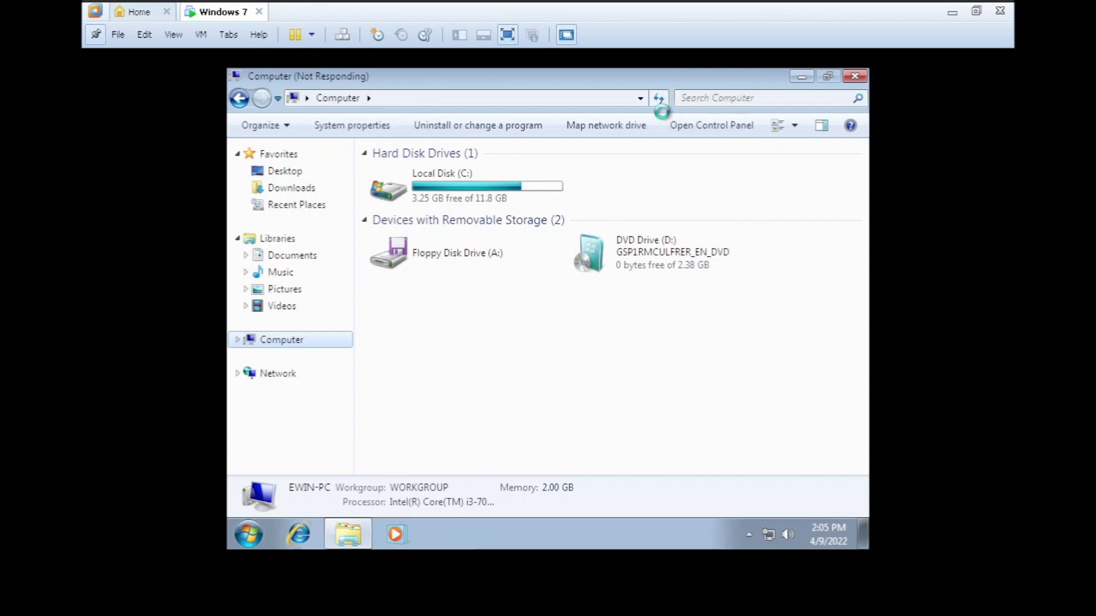
- Run the VMware Tools installer from the DVD drive, approve UAC, and begin installation
left_click(673, 268)
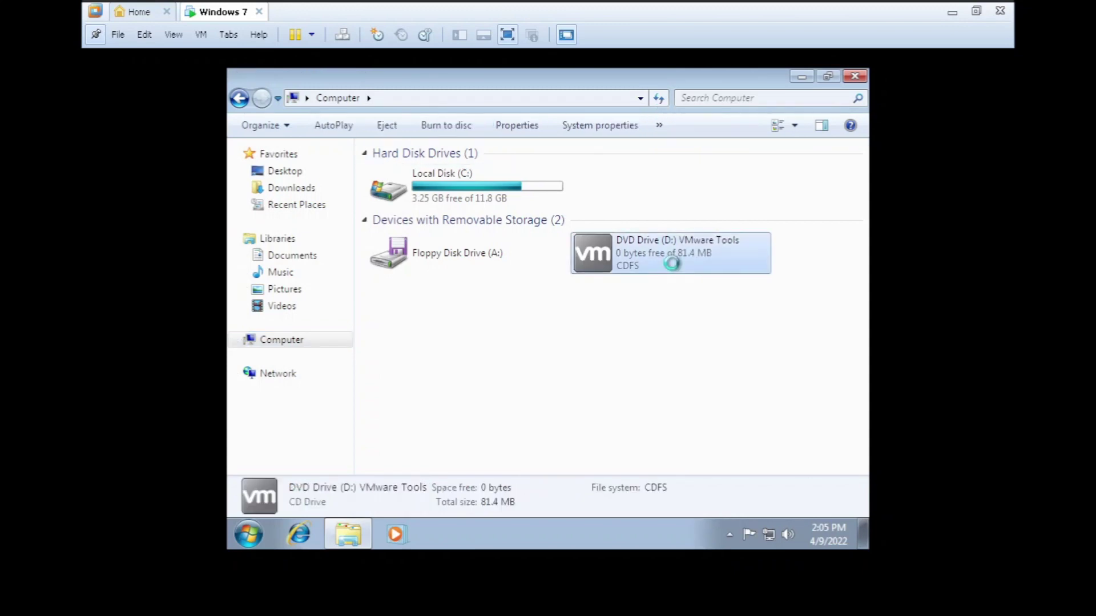
double_click(675, 269)
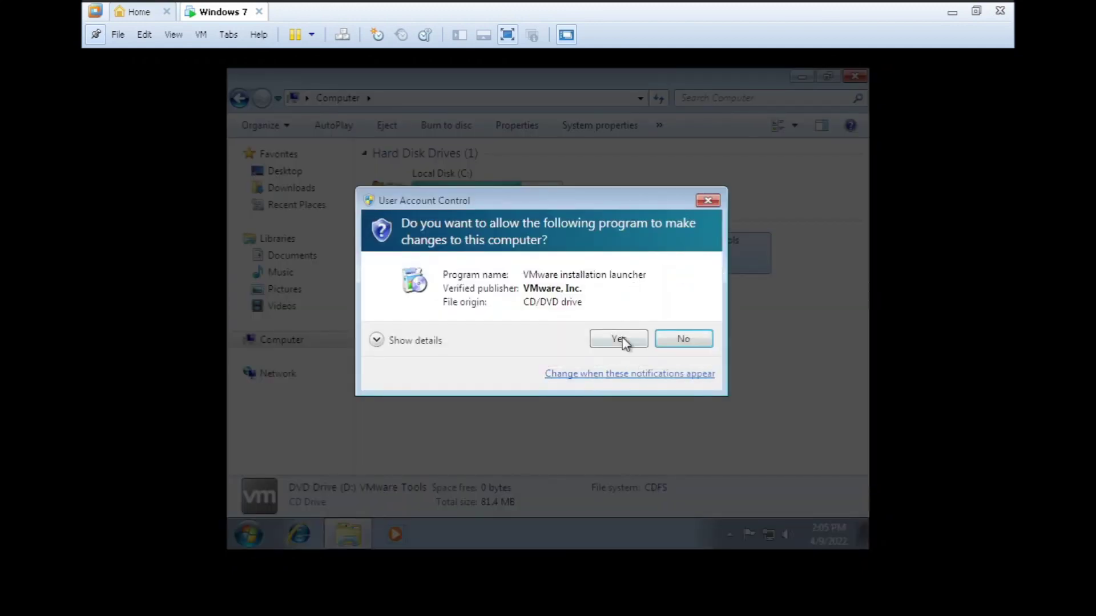
left_click(621, 340)
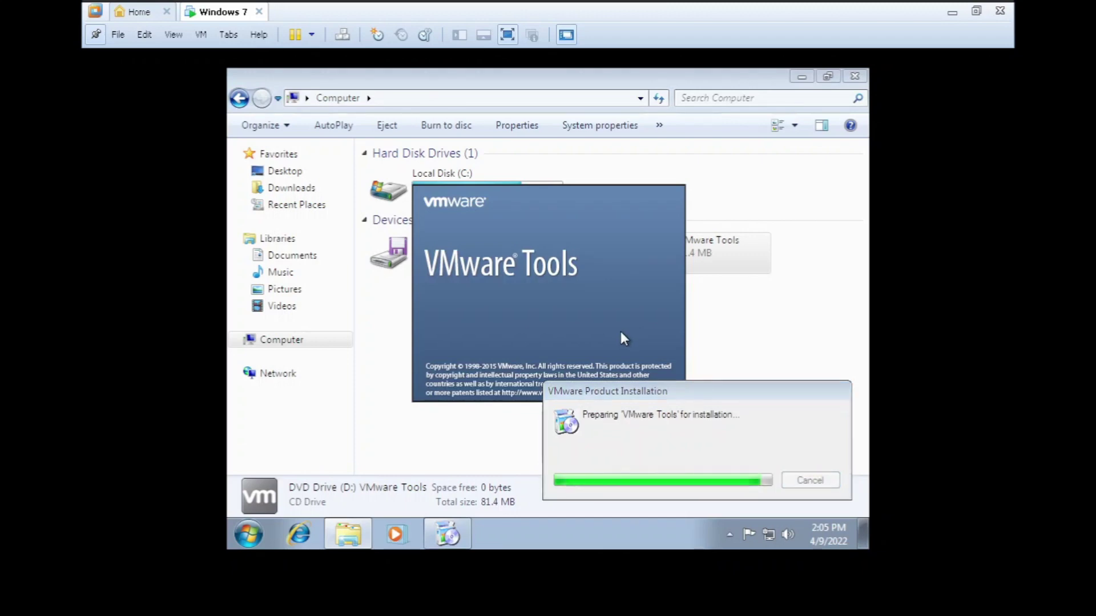
left_click(623, 391)
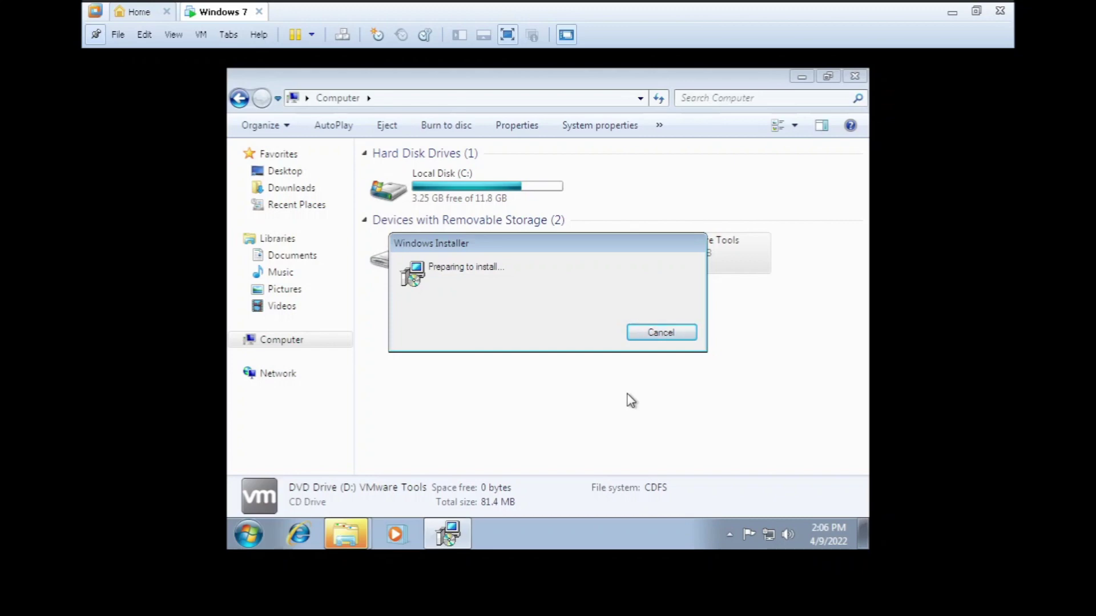
left_click(638, 427)
left_click(641, 429)
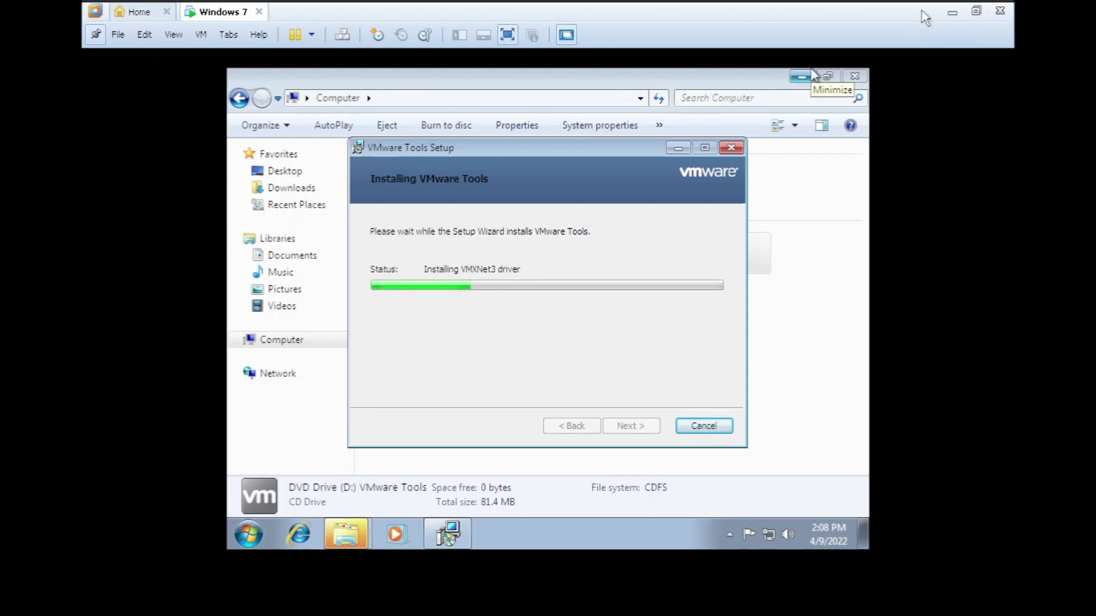
- Finish the VMware Tools setup wizard and accept restarting the guest
left_click(952, 11)
key("super")
scroll(429, 342, "down", 3)
left_click(430, 282)
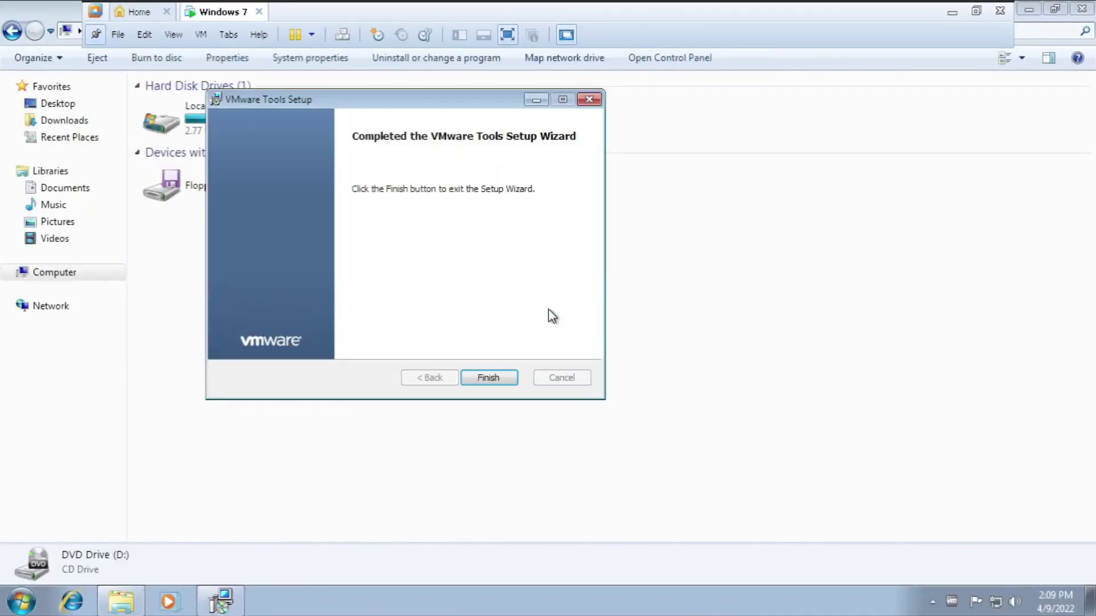
left_click(490, 378)
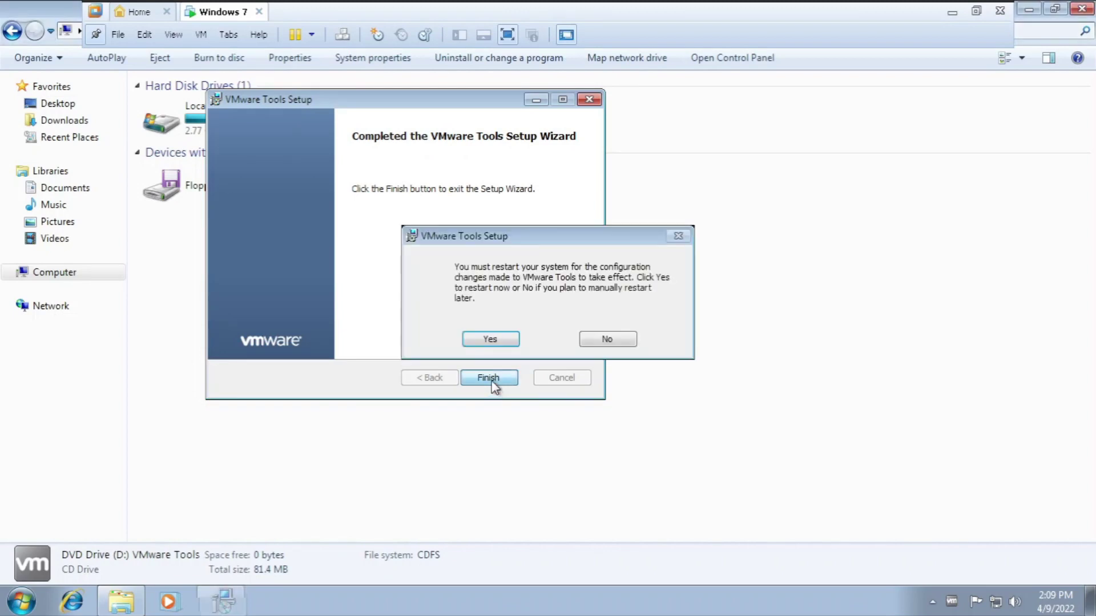
left_click(492, 340)
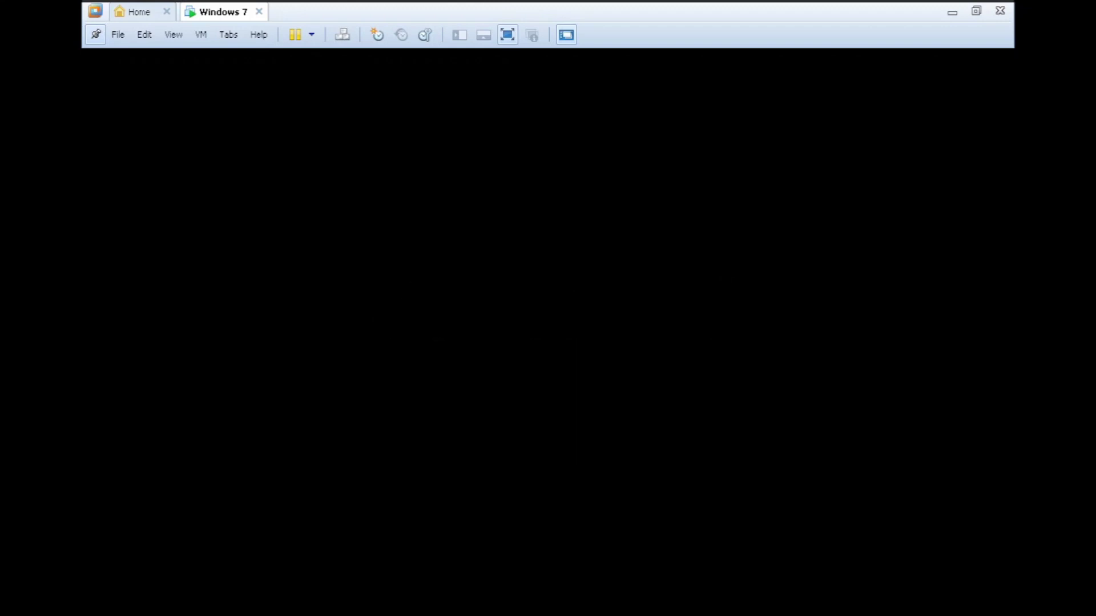
- Log in with the account password and refresh the desktop so it fills the screen
type("•••••••••")
key("Return")
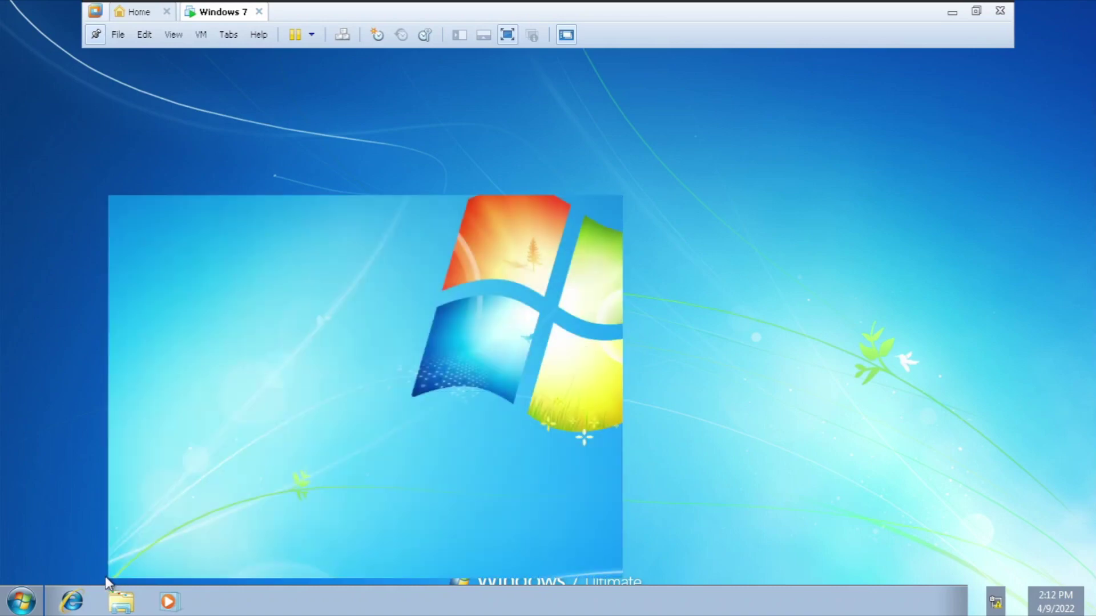
right_click(210, 283)
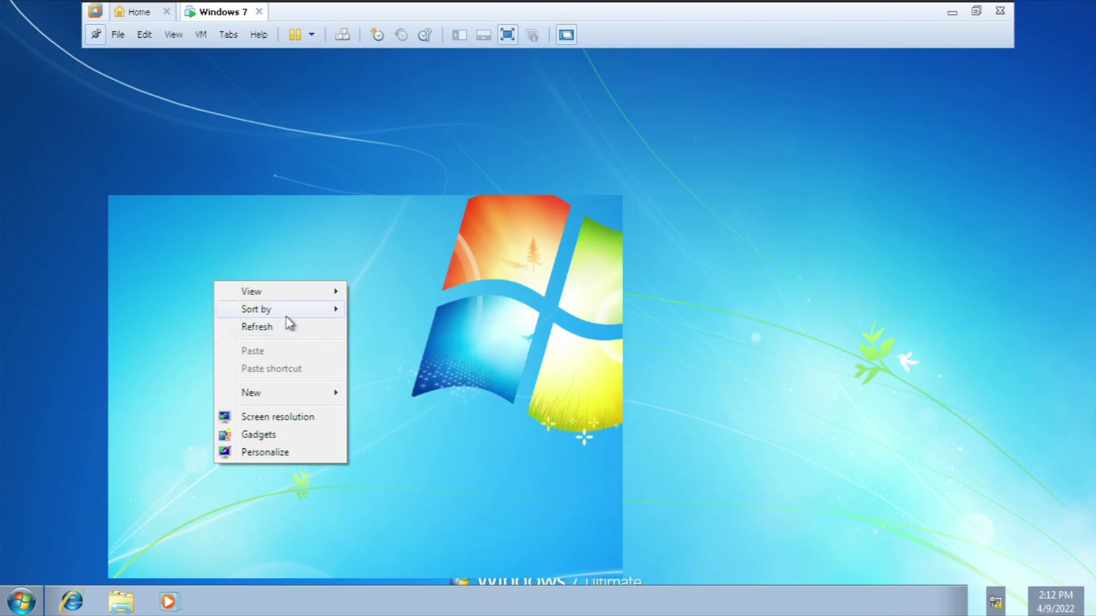
mouse_move(296, 307)
left_click(301, 328)
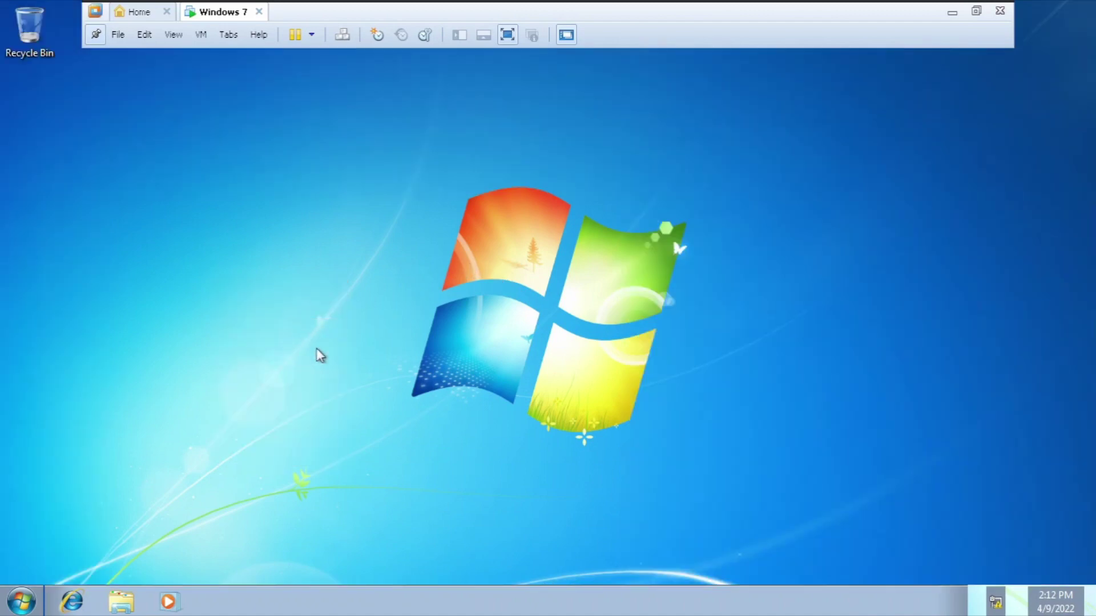
- Open Personalize from the desktop menu and select the Windows 7 Aero theme
right_click(260, 304)
key("Down")
key("Down")
key("Down")
key("Down")
key("Down")
key("Down")
key("Down")
key("Down")
key("Down")
key("Down")
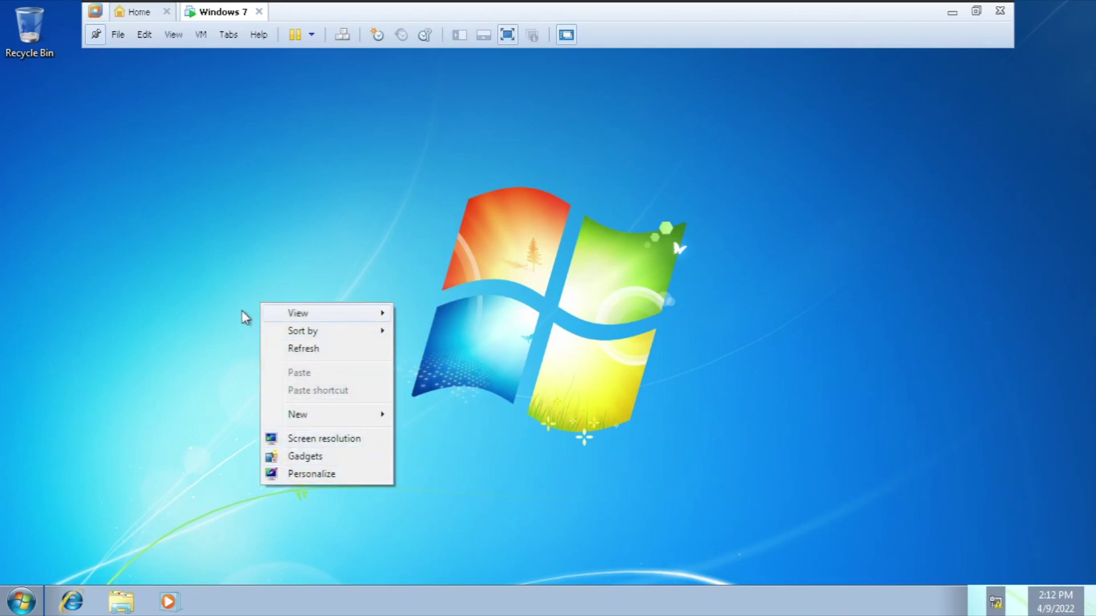
key("Escape")
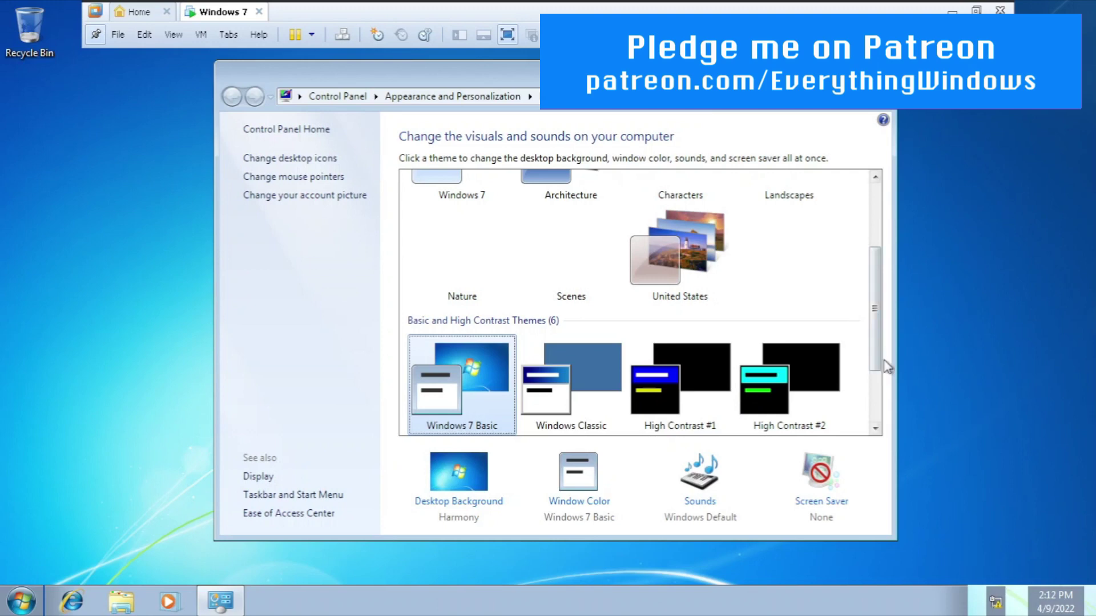
scroll(853, 331, "up", 5)
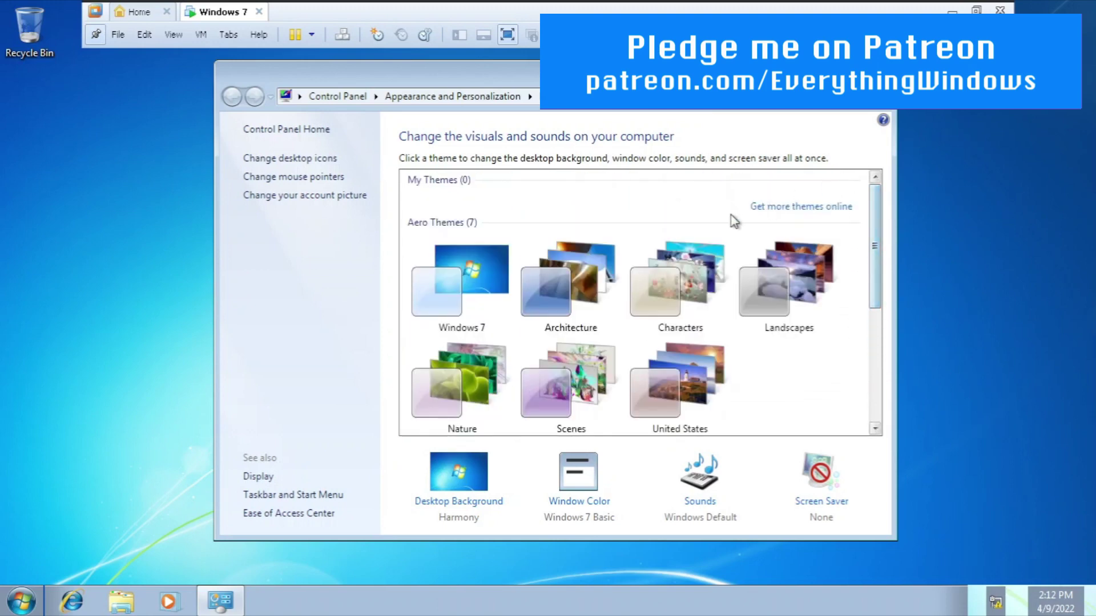
left_click(469, 284)
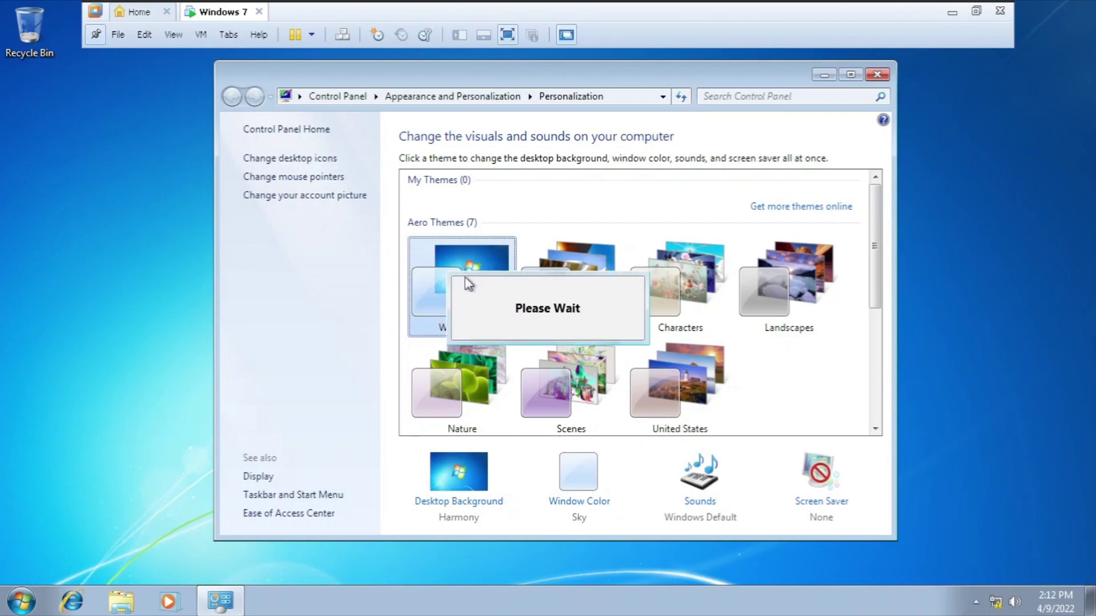